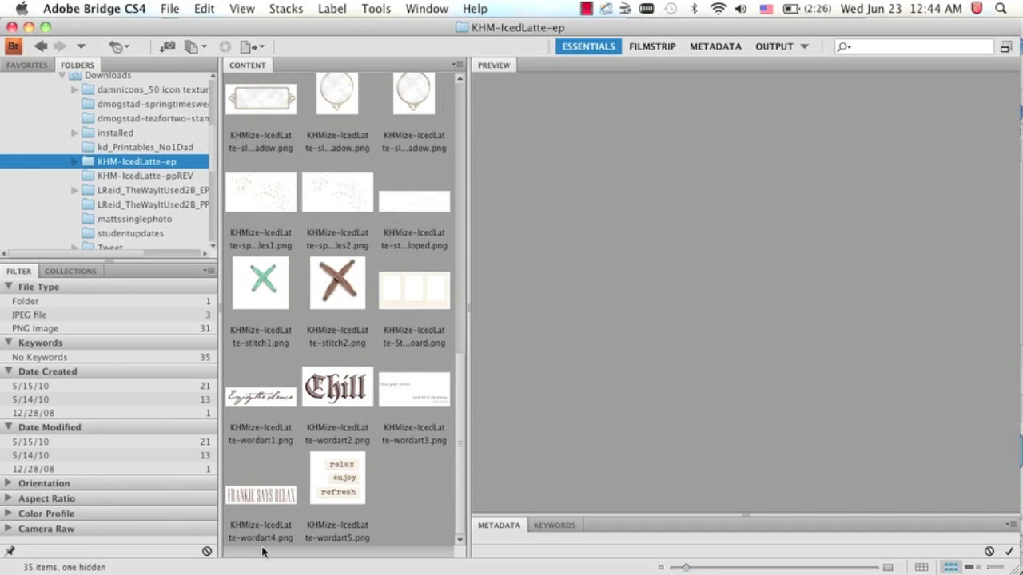
Select KHM-IcedLatte-Storyboard.png in Bridge to preview it and bring up its file actions.
click(413, 297)
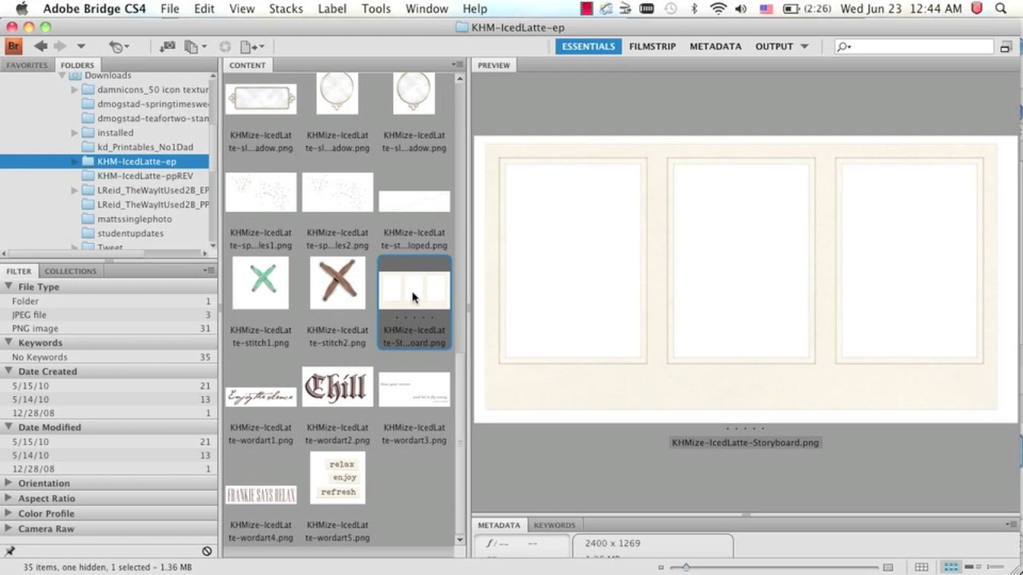
right_click(412, 297)
Open the storyboard file in Gimp 2.6.8p2 via Open With.
mouse_move(436, 320)
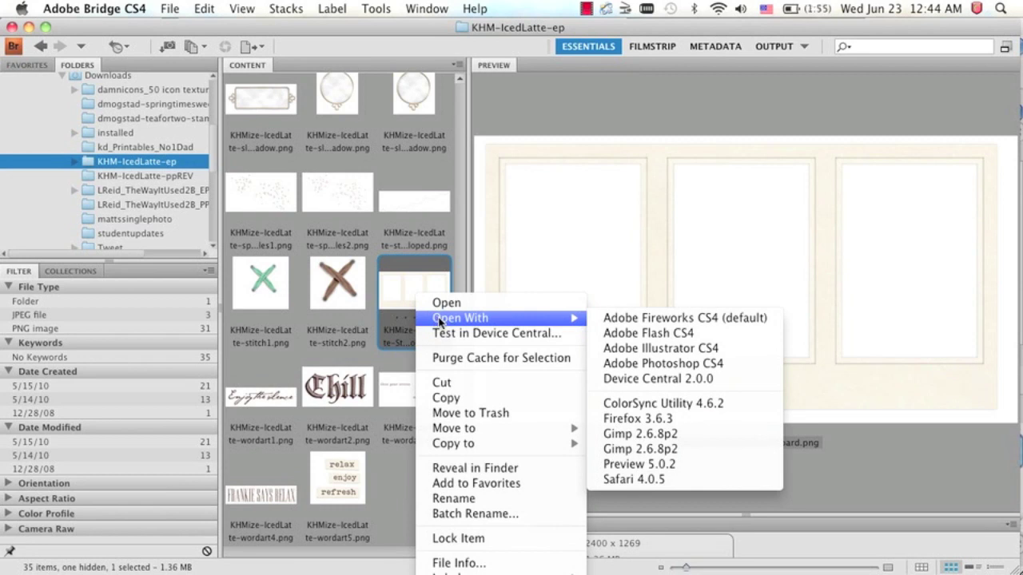
click(628, 434)
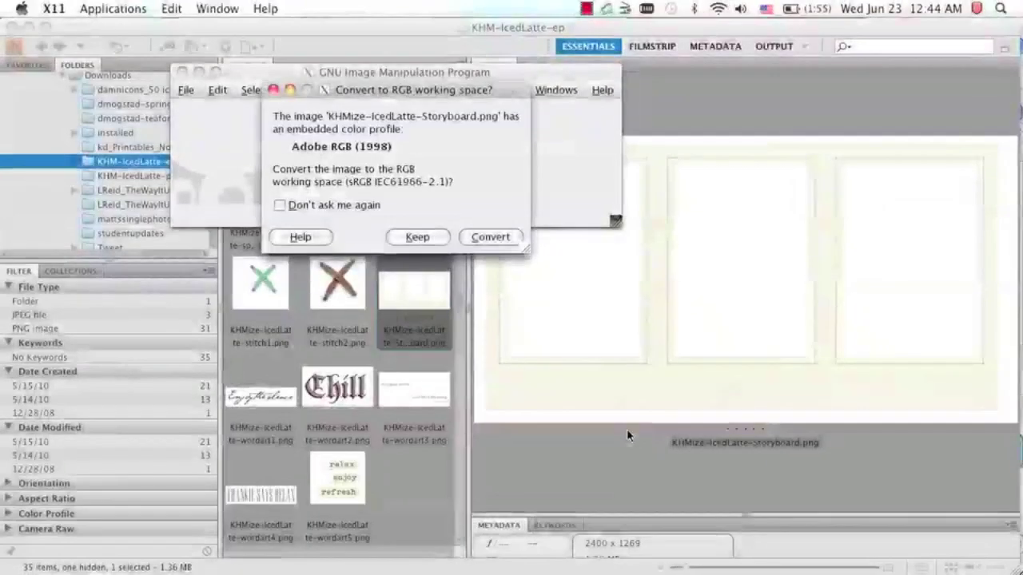
Keep the embedded Adobe RGB profile, minimise Bridge, and activate GIMP's storyboard window.
click(417, 237)
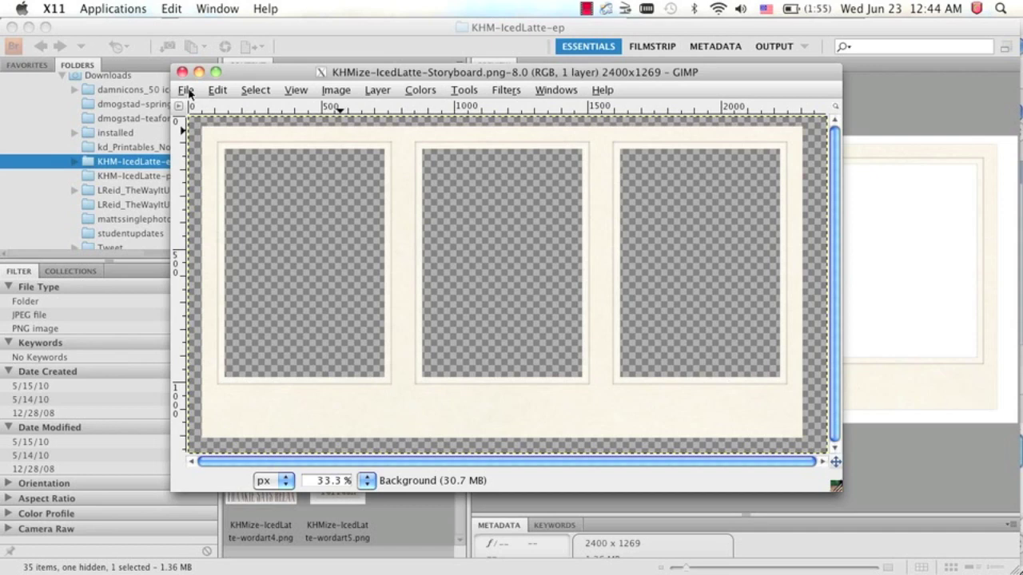
click(133, 28)
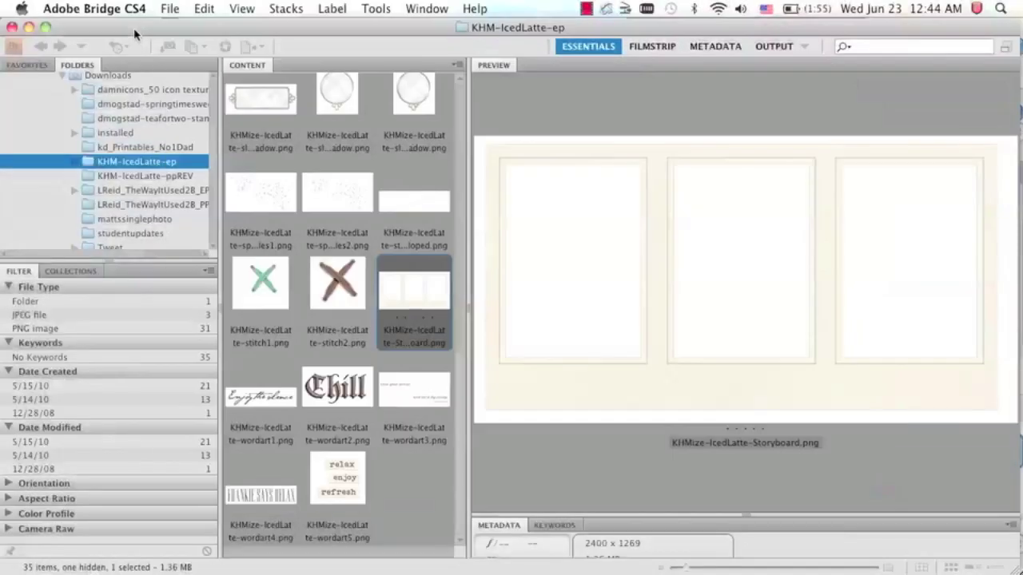
click(29, 28)
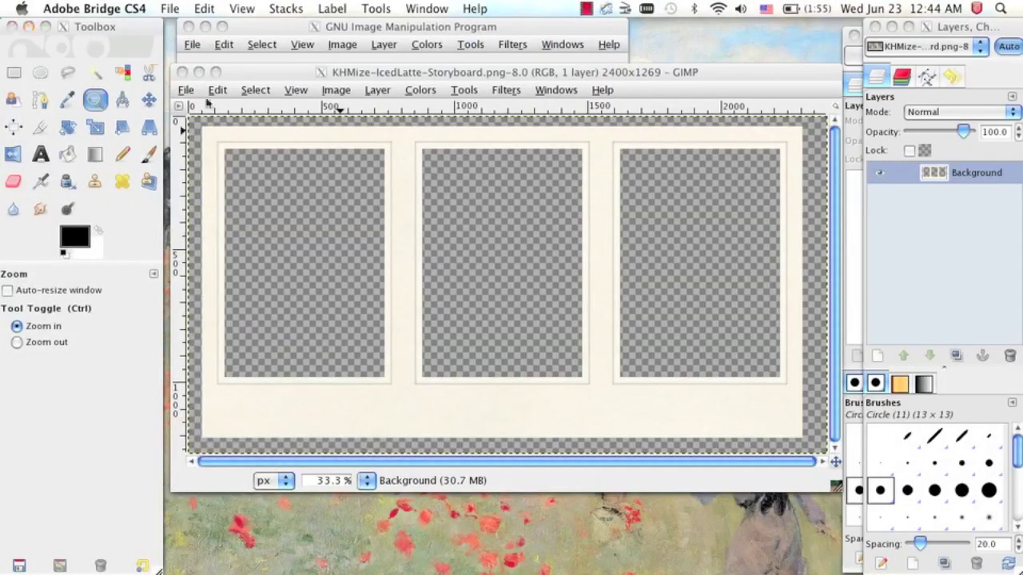
click(273, 75)
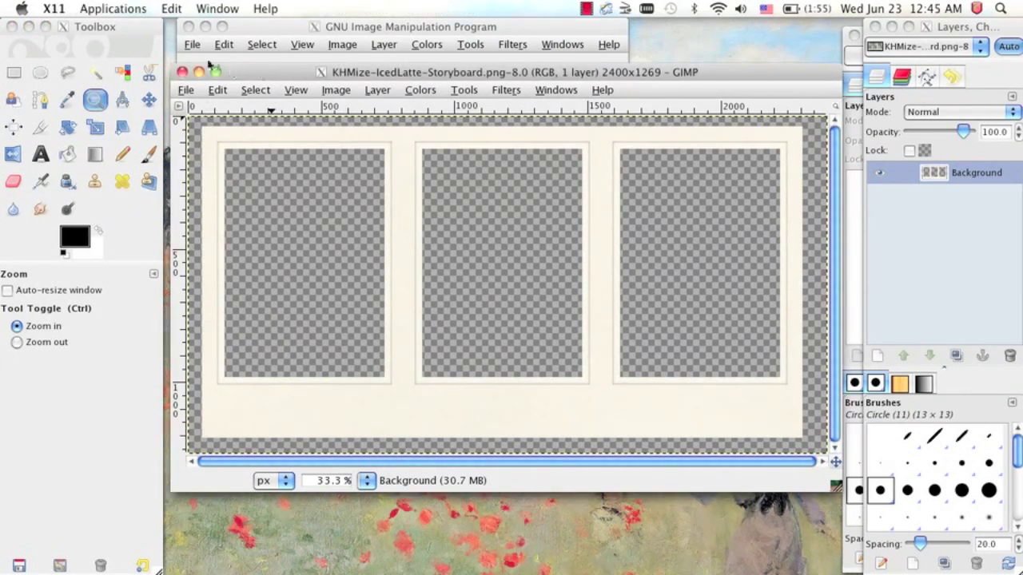
click(186, 91)
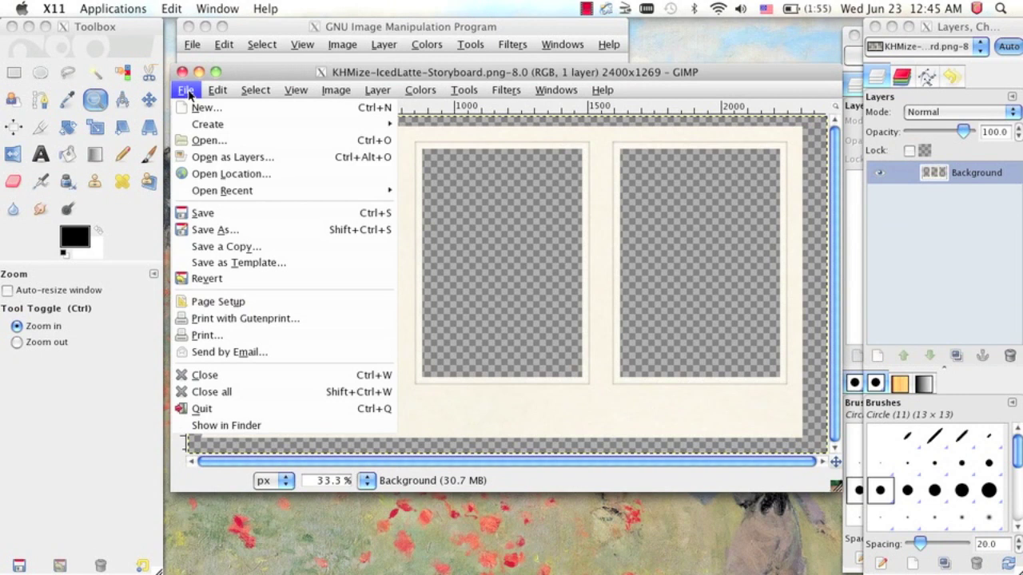
Open IMG_6093.jpg from Pictures > Girls as a new layer above the storyboard.
click(216, 157)
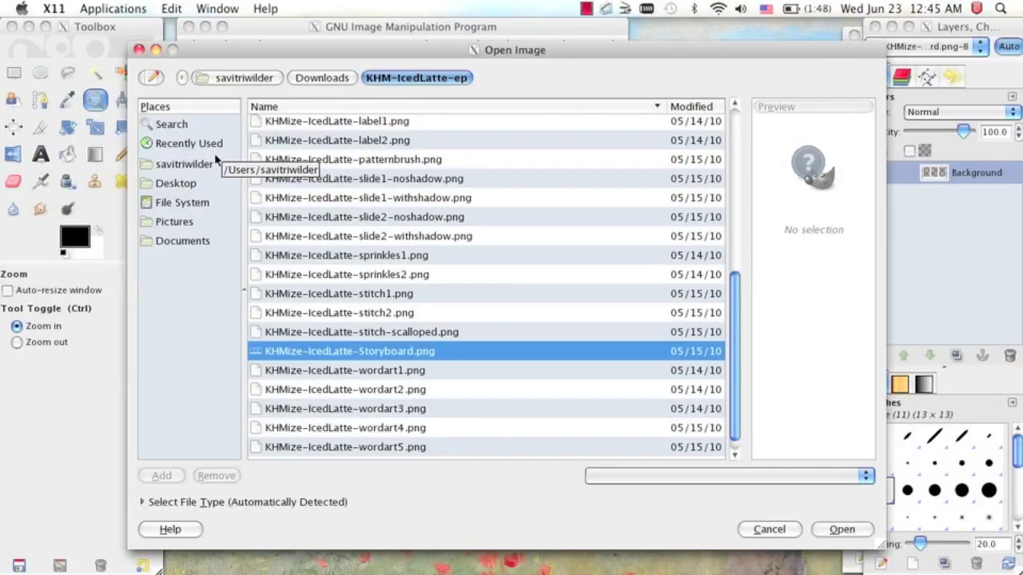
click(179, 223)
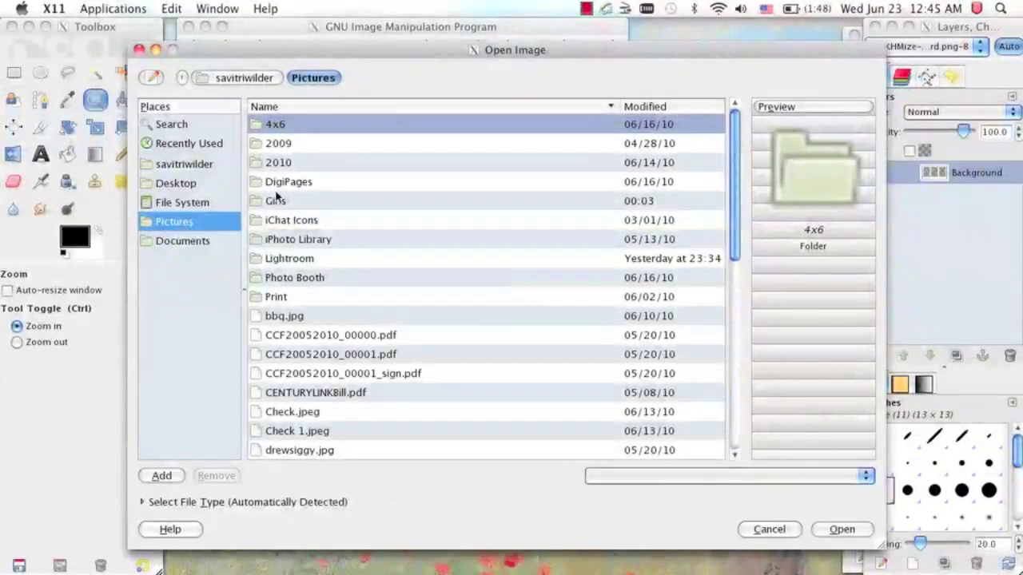
double_click(277, 204)
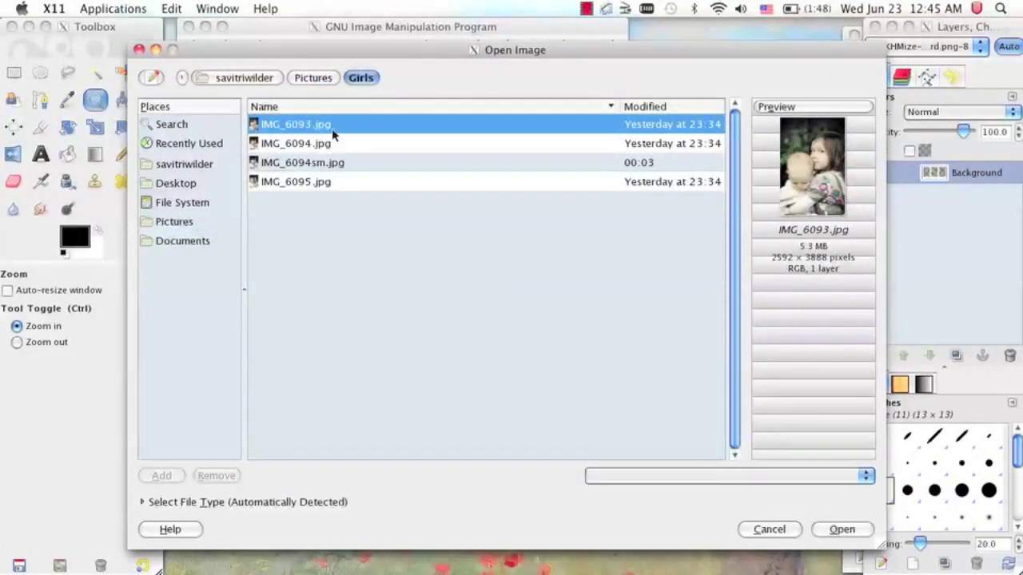
click(843, 530)
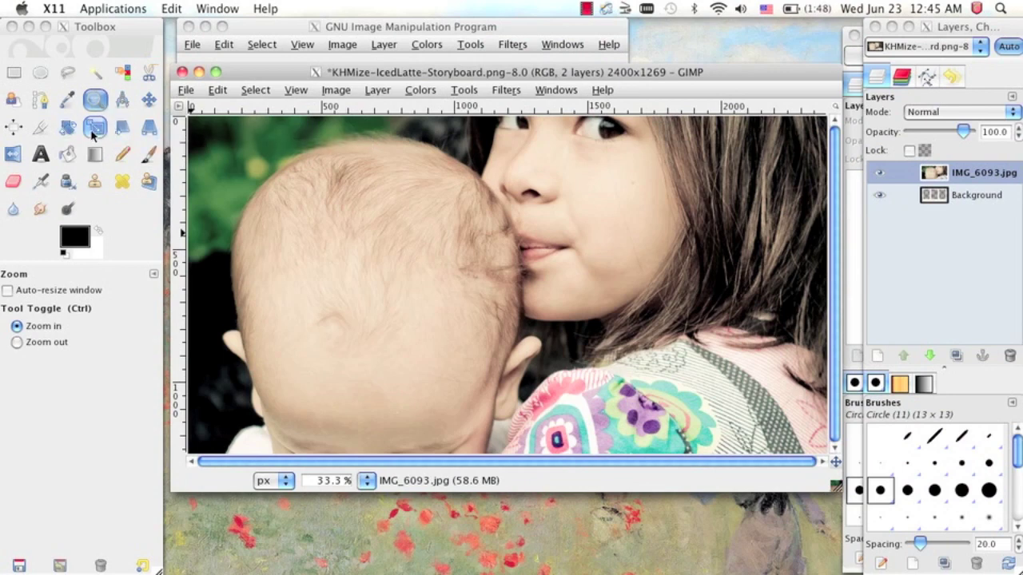
click(94, 128)
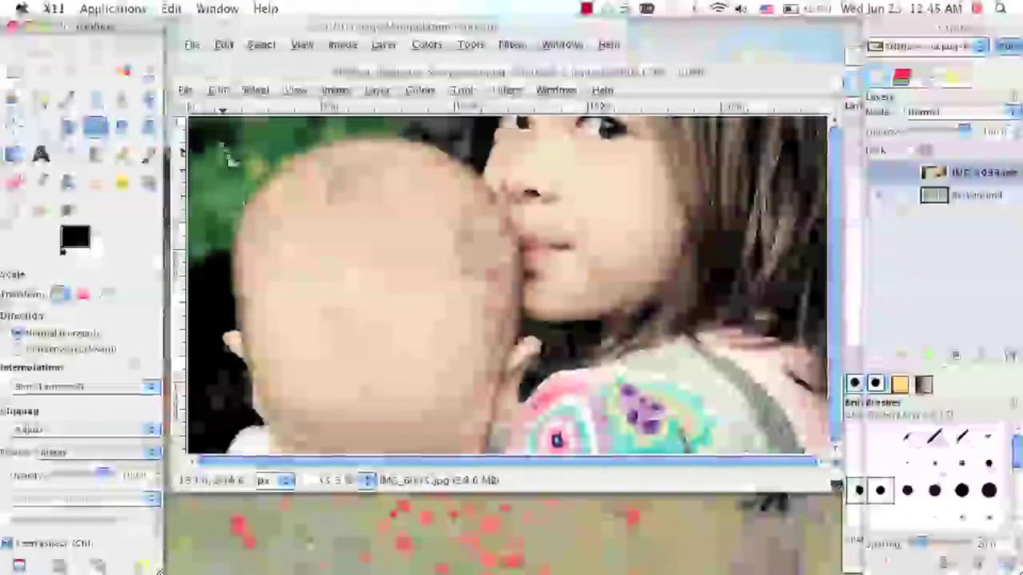
Scale the photo layer to width 650 px, height following proportionally to 975 px.
click(227, 158)
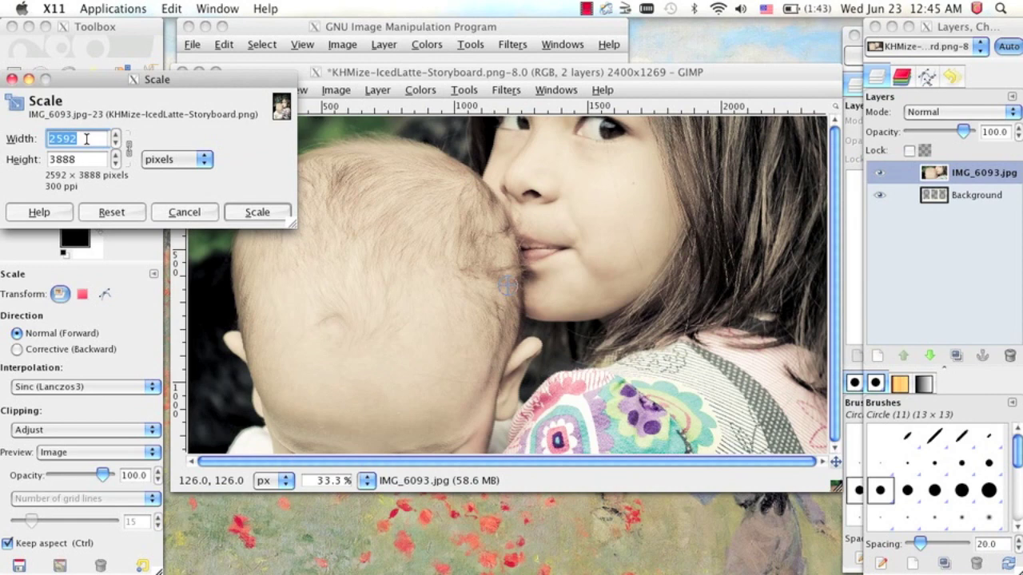
text(650)
key(Tab)
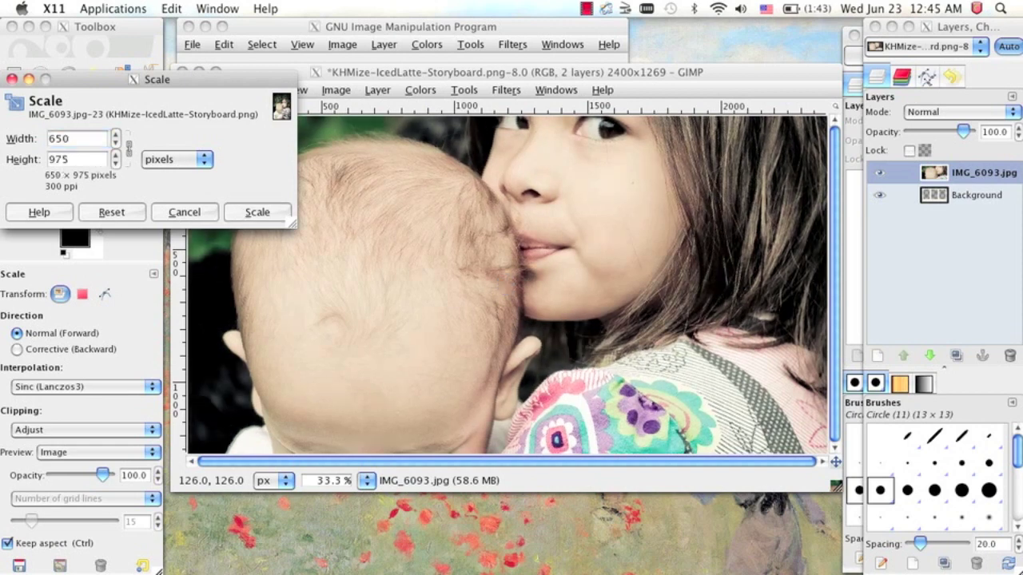
click(261, 211)
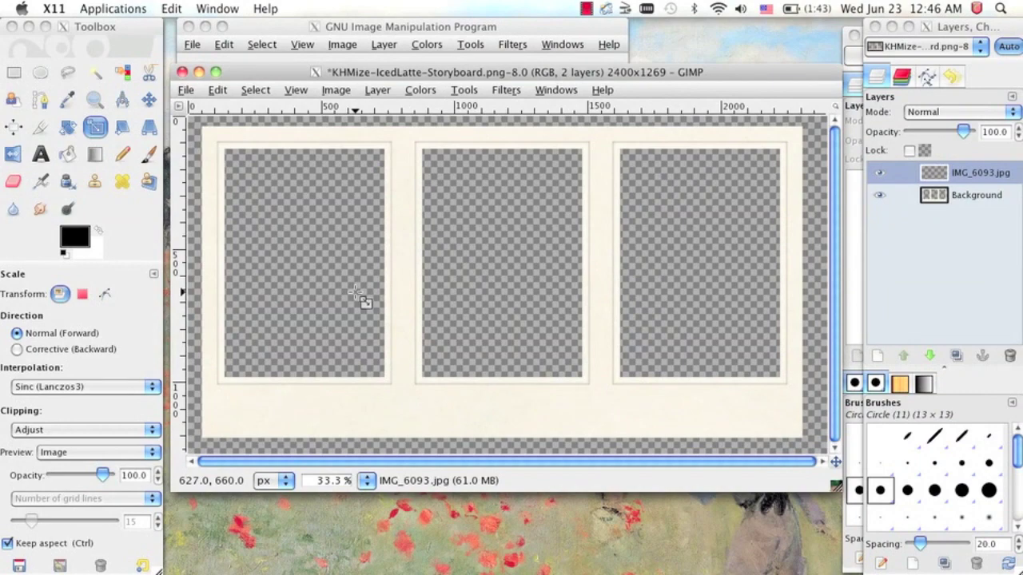
Move the scaled photo into the storyboard's left panel, viewing at 12.5% then 25% zoom.
click(298, 90)
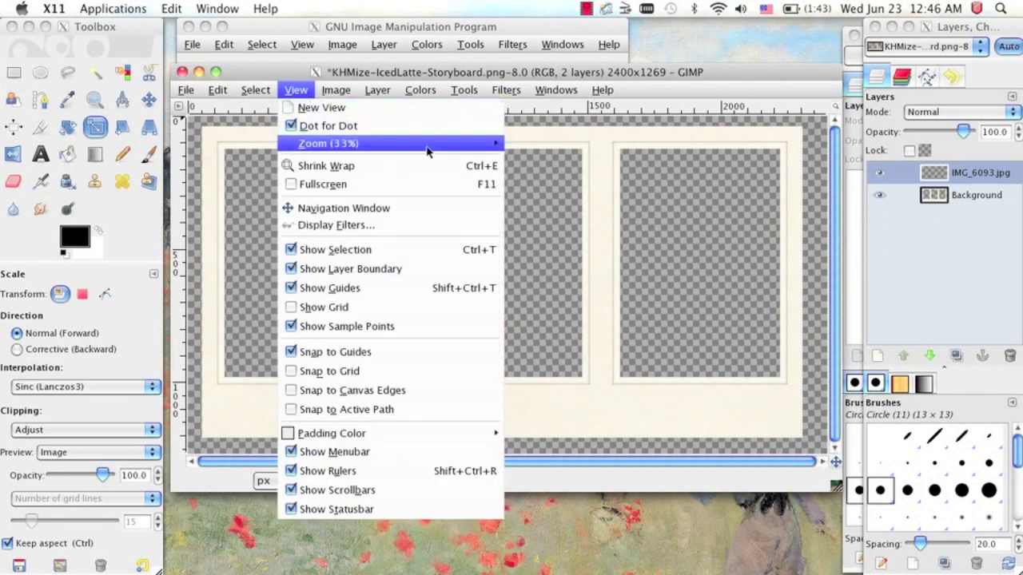
mouse_move(463, 144)
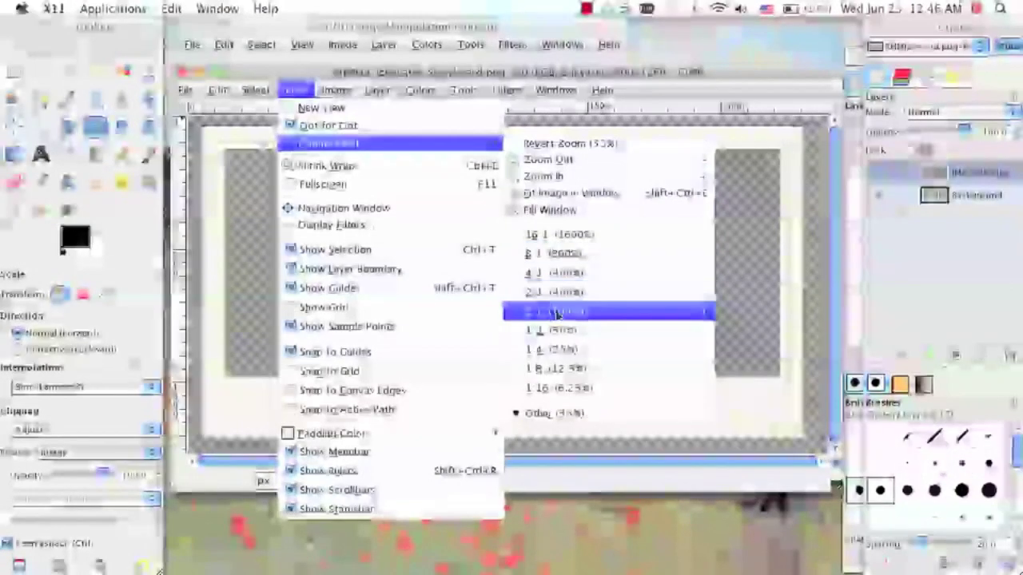
click(565, 370)
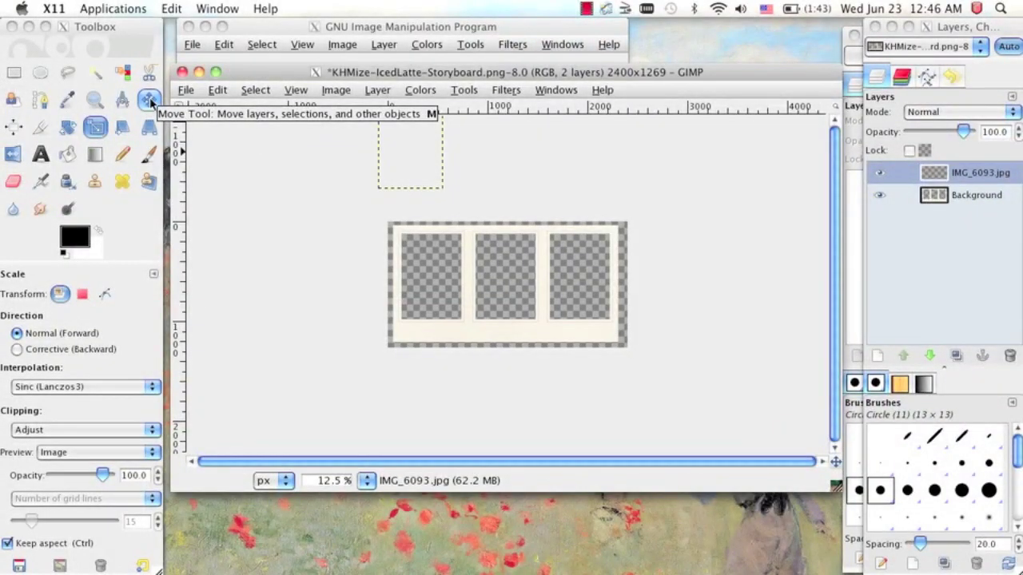
click(150, 102)
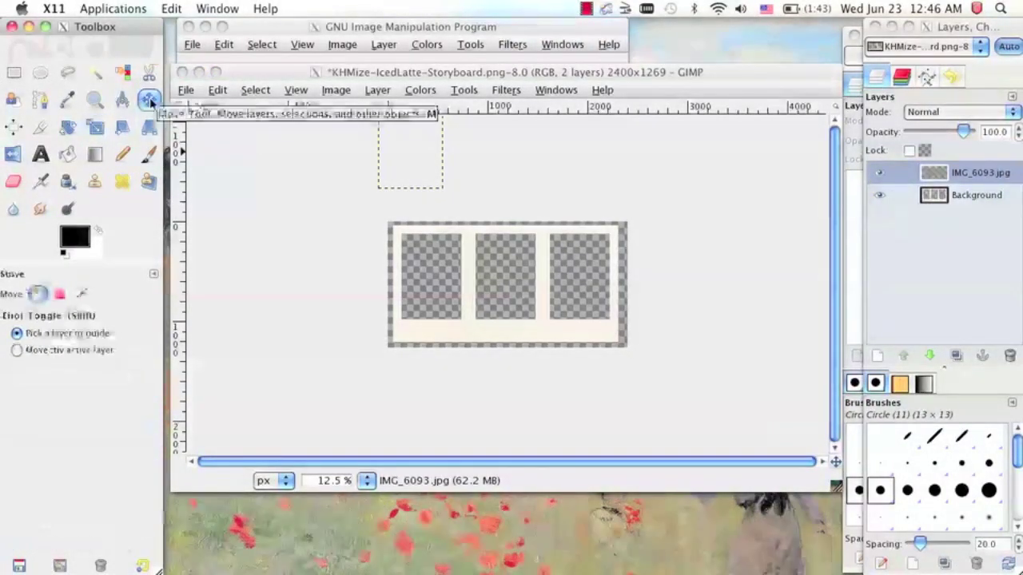
click(402, 176)
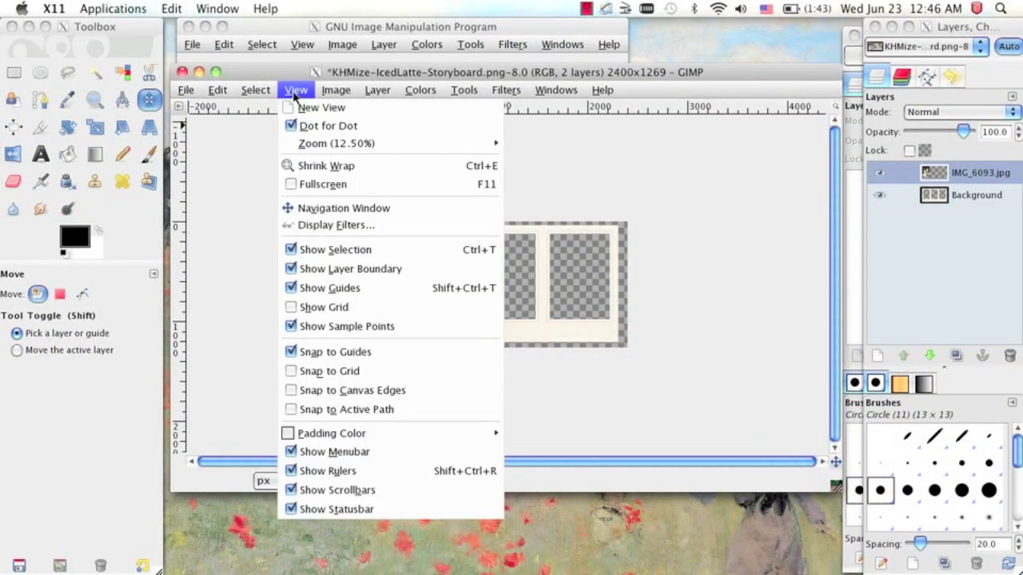
mouse_move(400, 144)
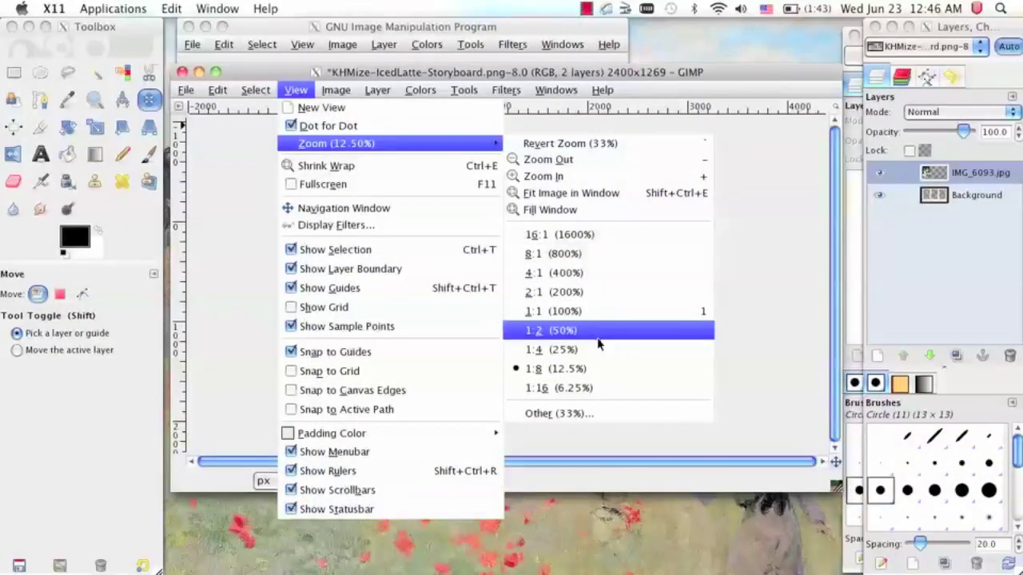
click(603, 349)
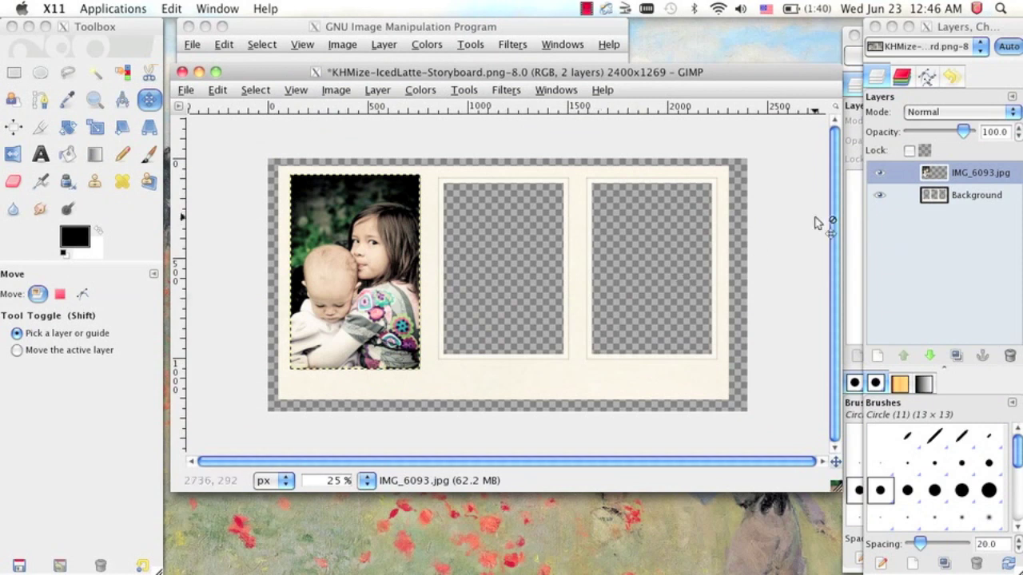
Move the IMG_6093 layer below Background and nudge the photo neatly into the left window.
click(948, 199)
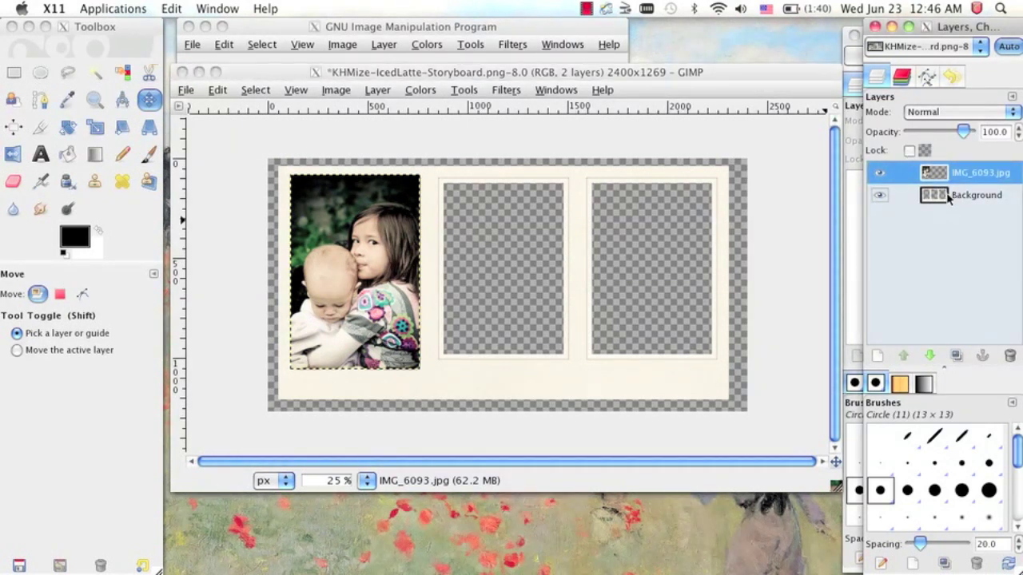
click(948, 199)
click(966, 179)
drag(984, 175, 976, 185)
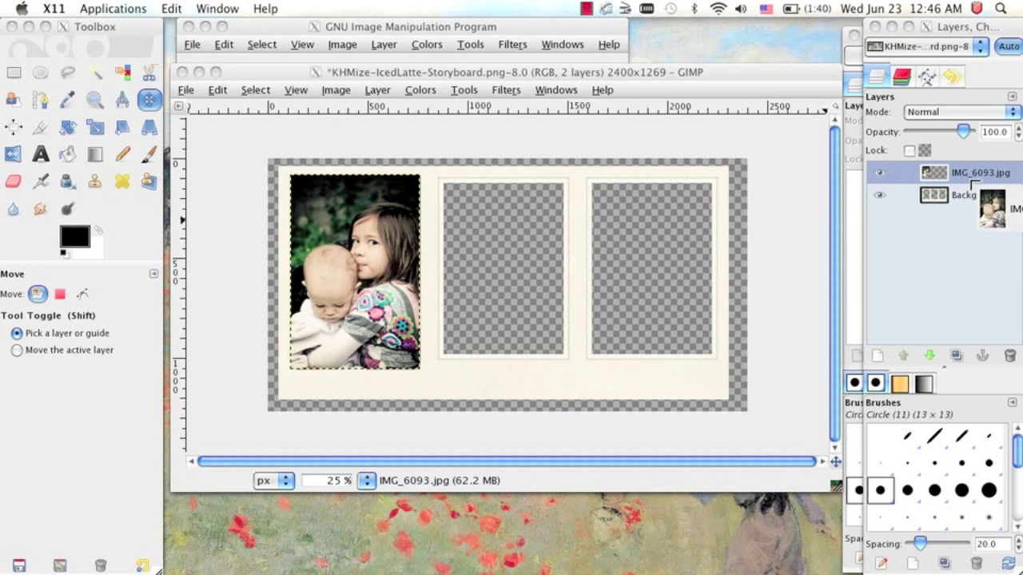
drag(976, 186, 933, 203)
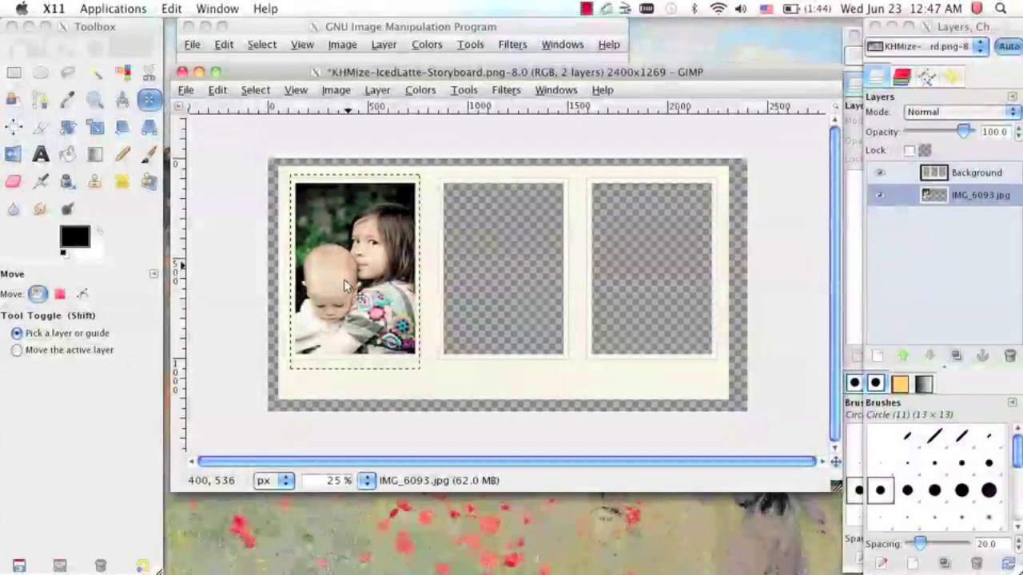
drag(341, 289, 352, 266)
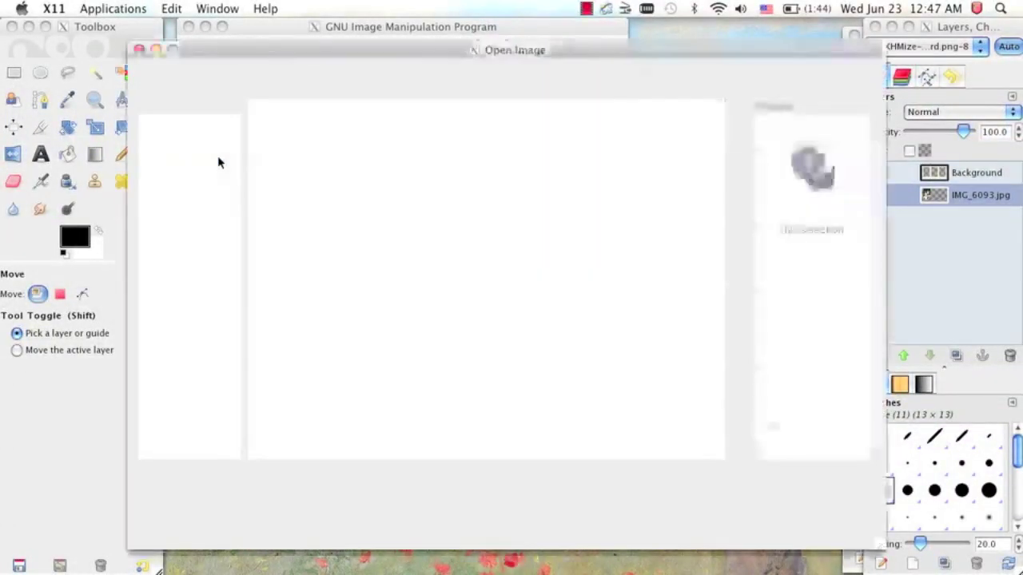
Add IMG_6094.jpg from Pictures > Girls as a new layer.
click(170, 224)
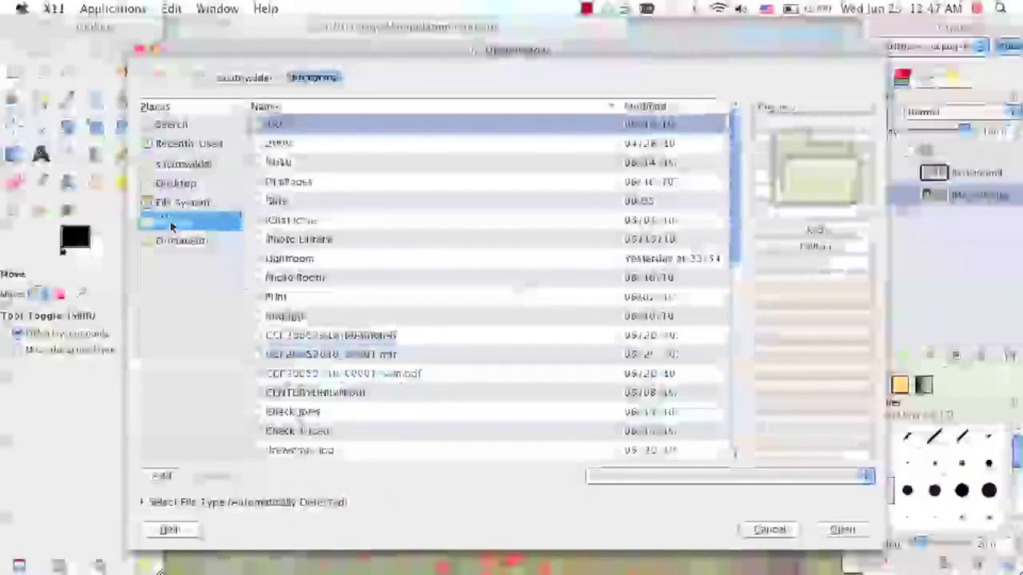
double_click(268, 210)
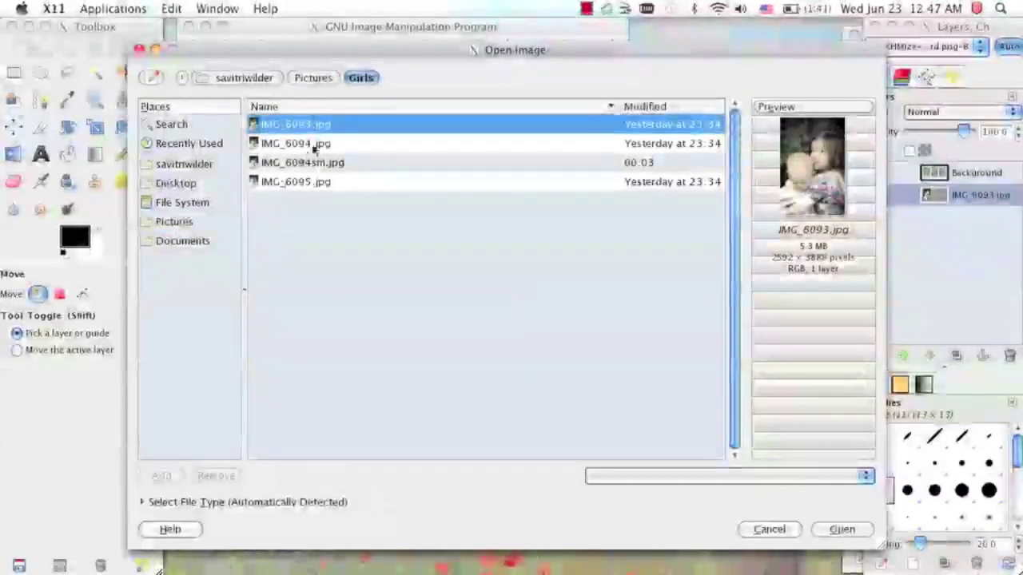
click(319, 146)
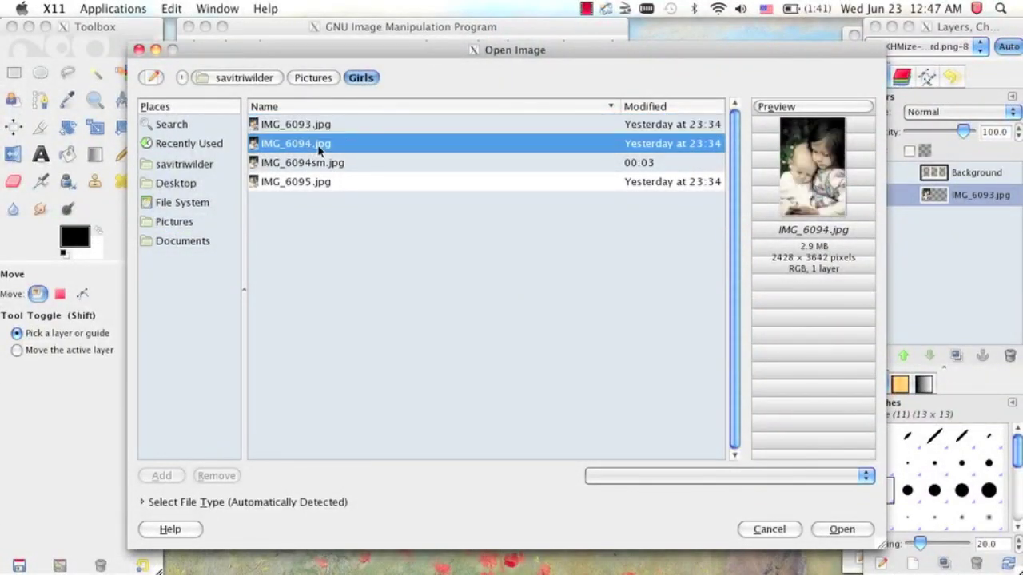
click(848, 532)
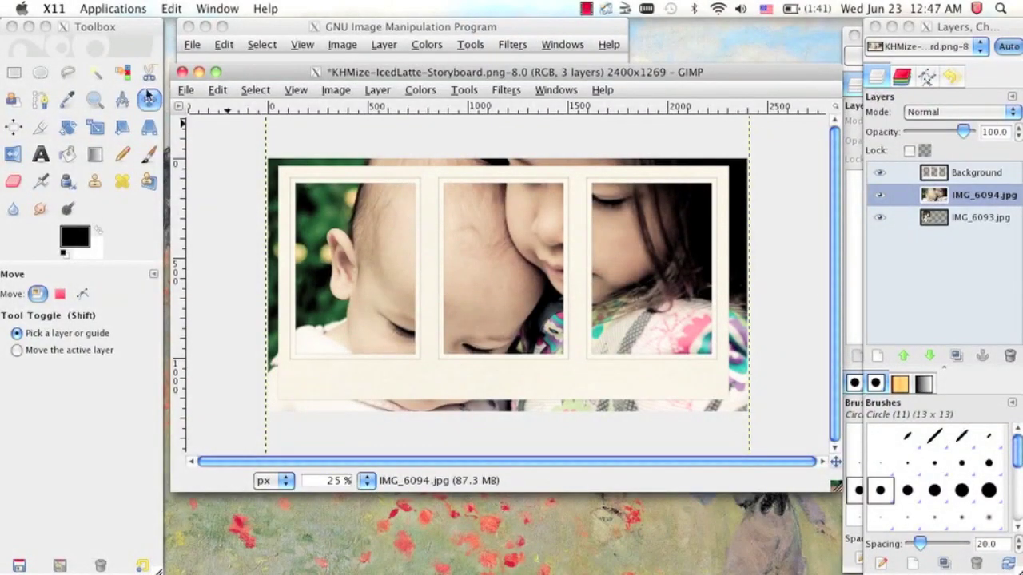
click(94, 131)
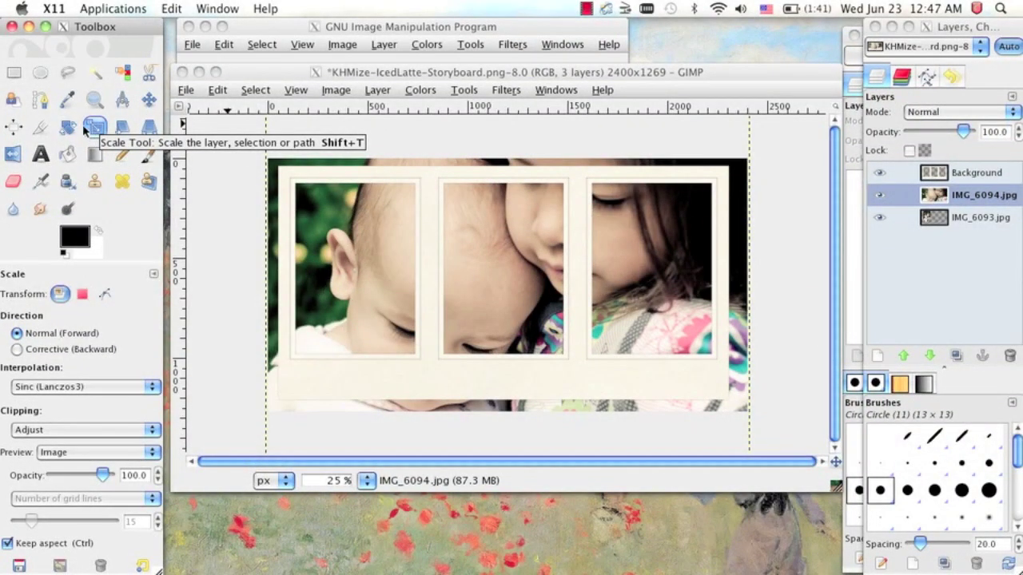
Scale the IMG_6094 layer to 650 × 975 pixels and zoom out to 12.5%.
click(275, 211)
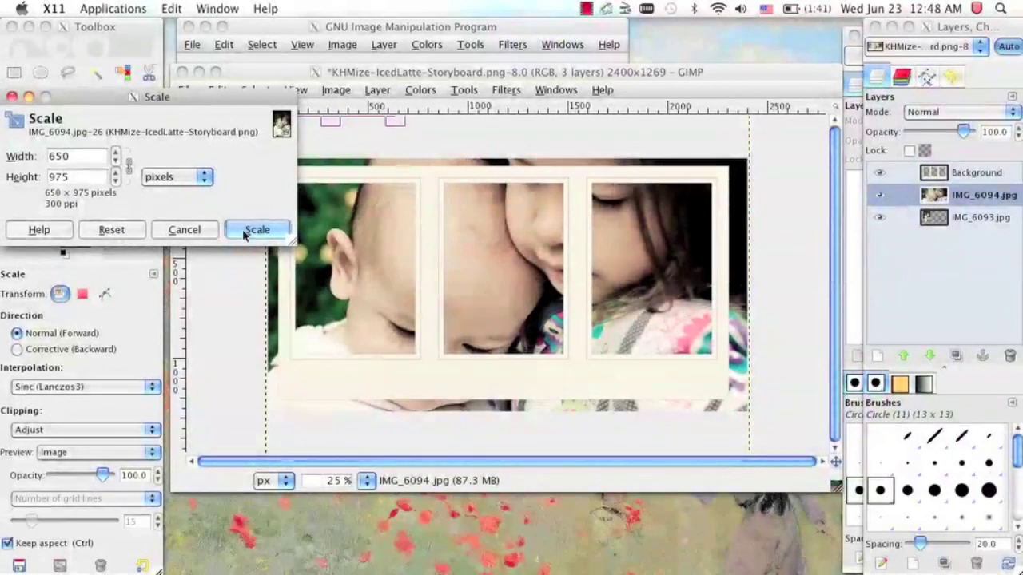
click(237, 230)
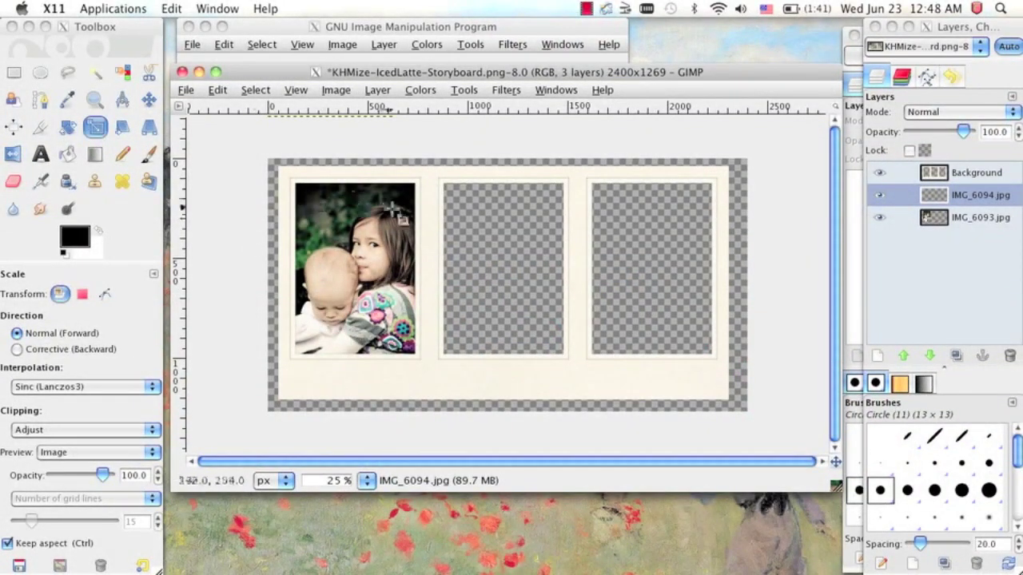
click(296, 90)
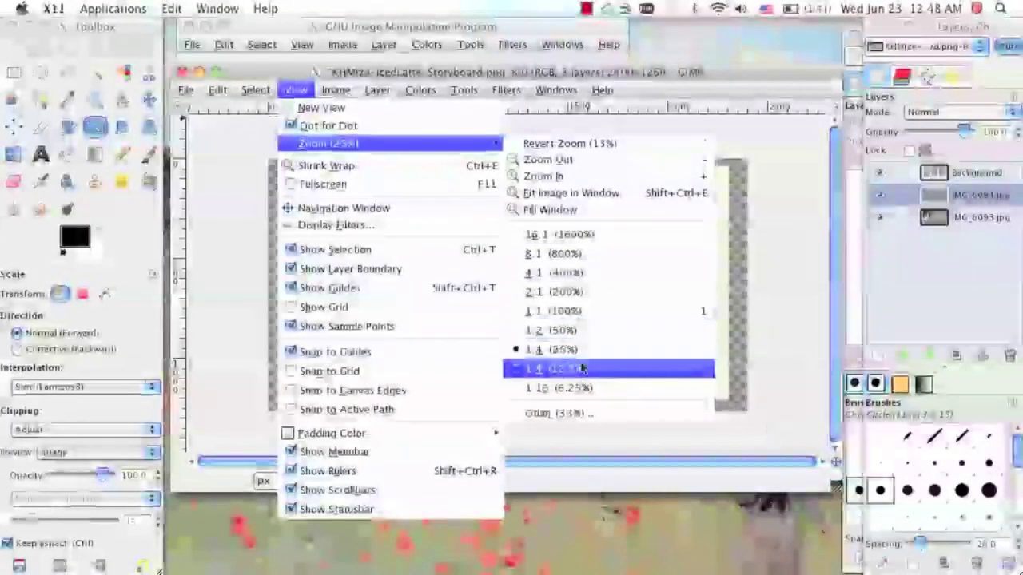
click(582, 367)
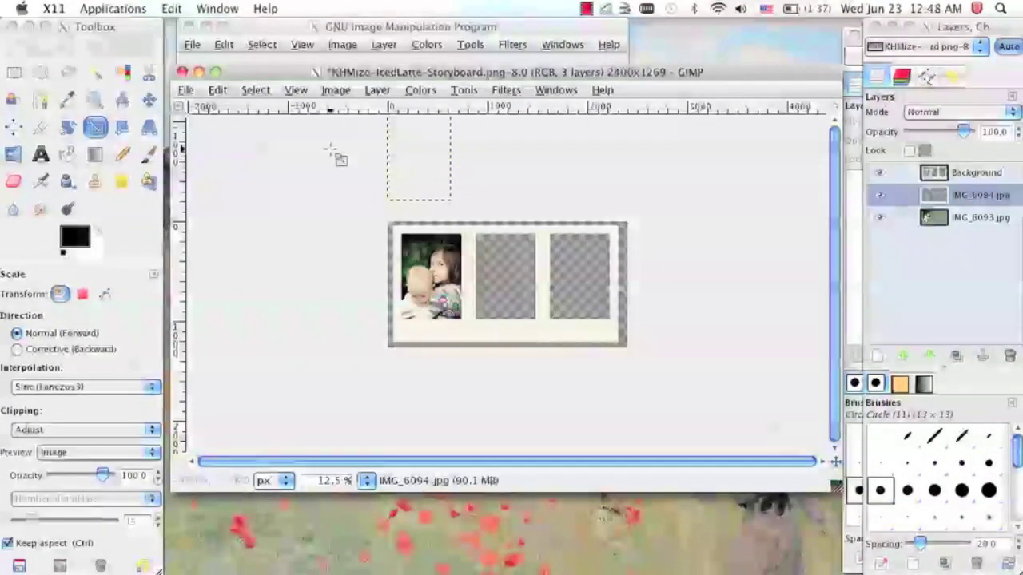
Drag IMG_6094 into the middle panel and browse to Pictures > Girls for the next photo.
click(148, 99)
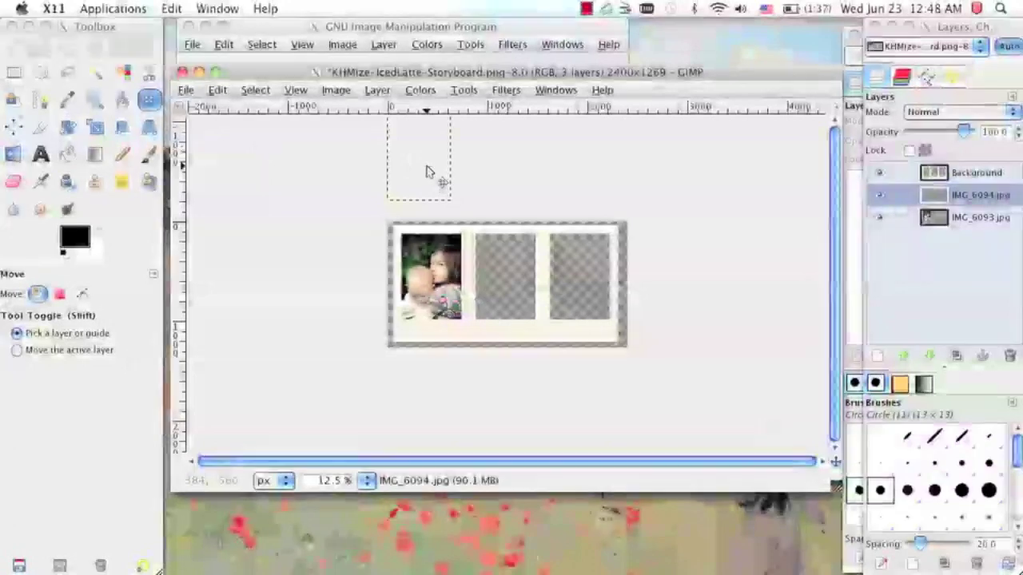
drag(432, 171, 515, 300)
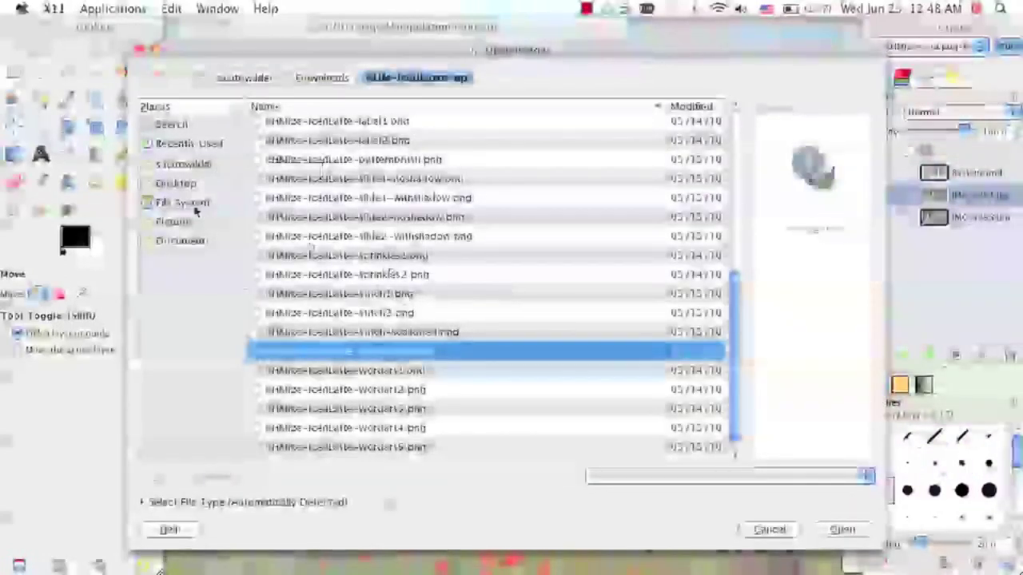
click(176, 222)
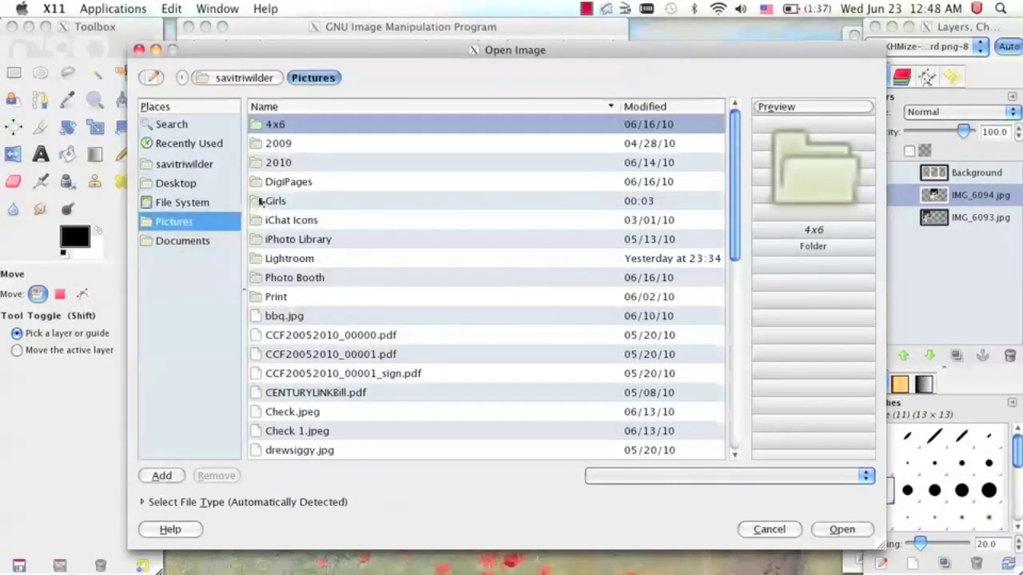
double_click(271, 201)
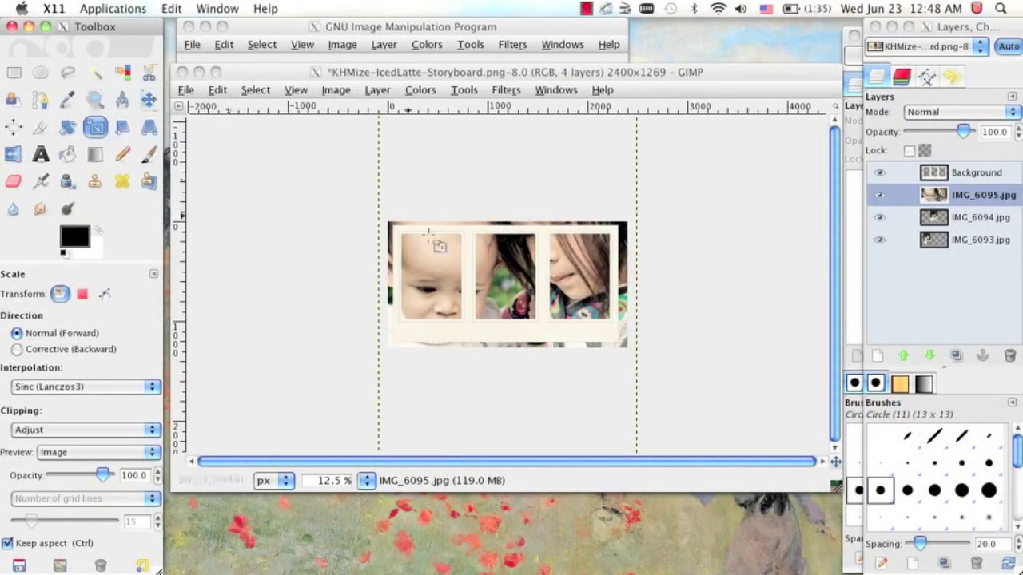
Scale the IMG_6095 layer to 650 pixels wide (650 × 975) with the Scale tool.
click(458, 256)
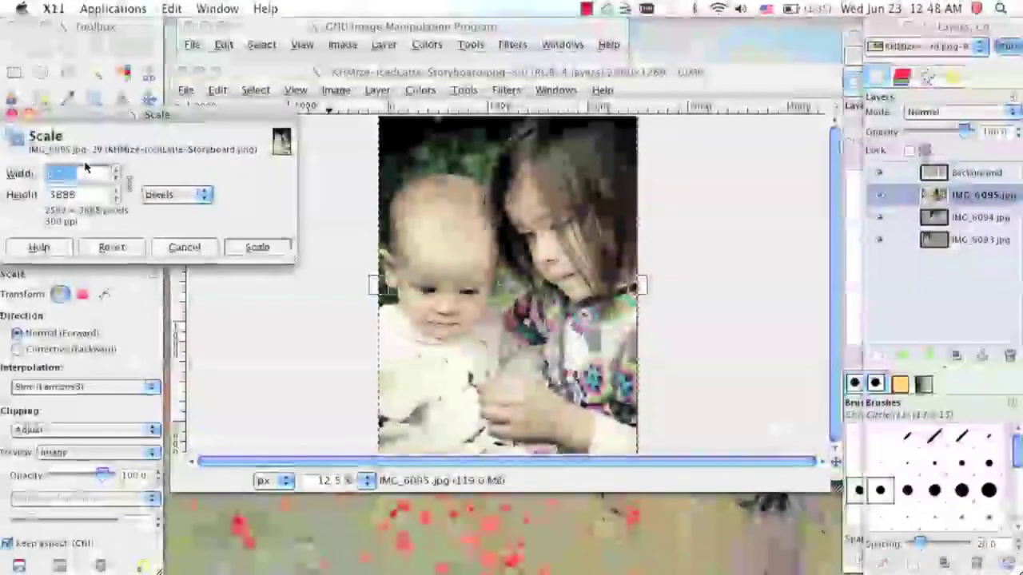
text(650)
key(Tab)
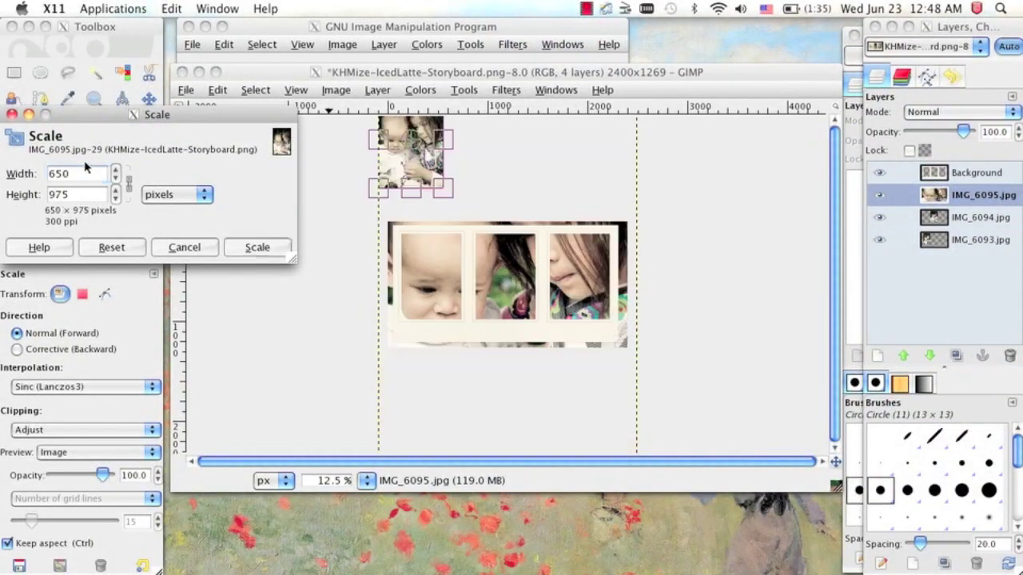
click(243, 252)
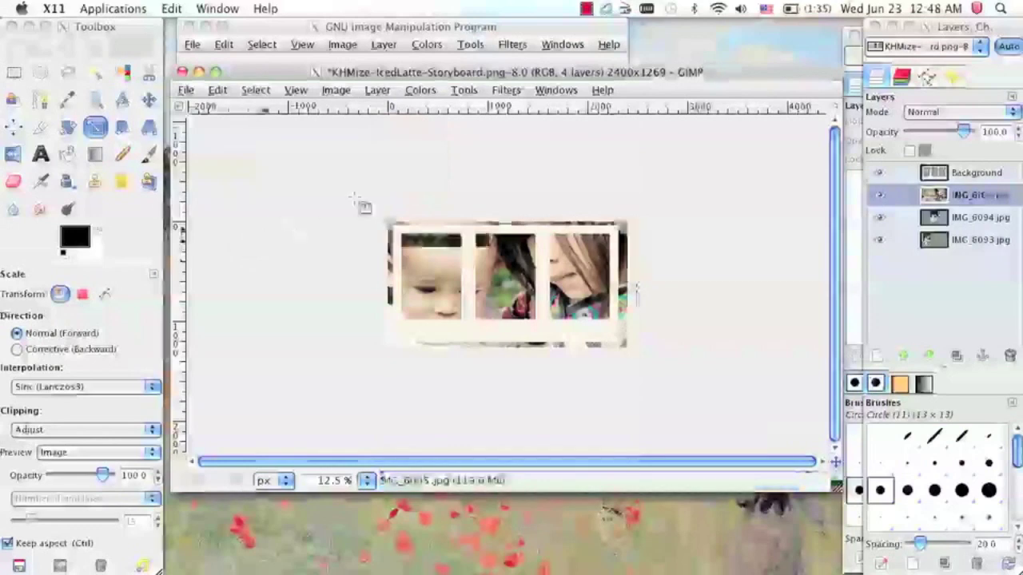
click(411, 141)
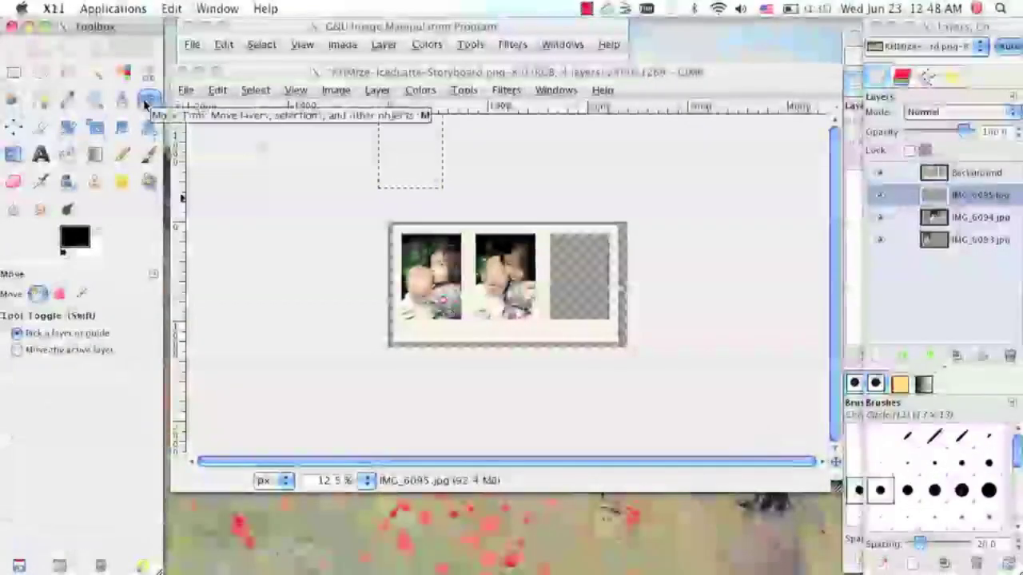
Drag the IMG_6095 photo into the storyboard's right-hand window.
click(408, 149)
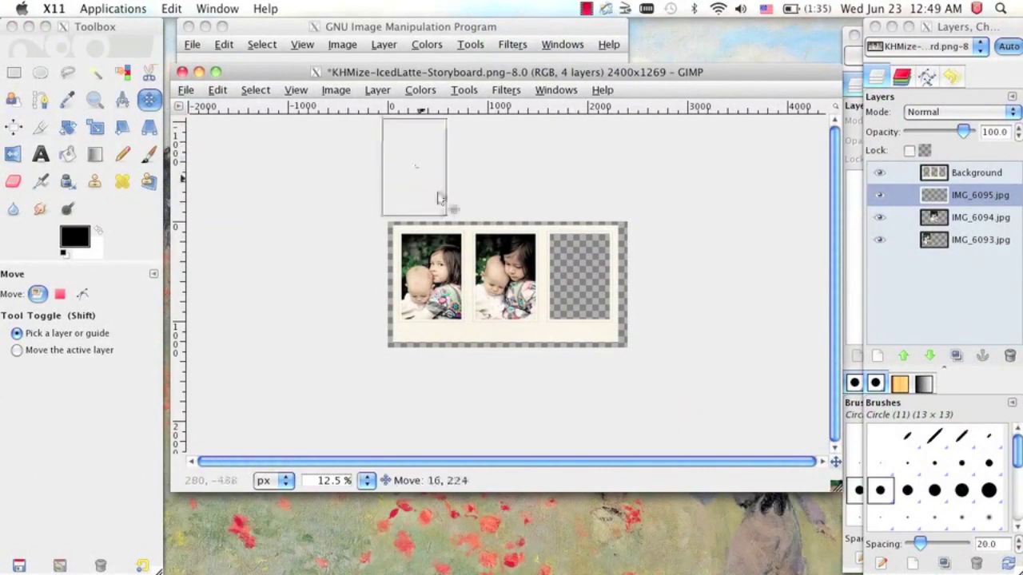
drag(438, 198, 588, 297)
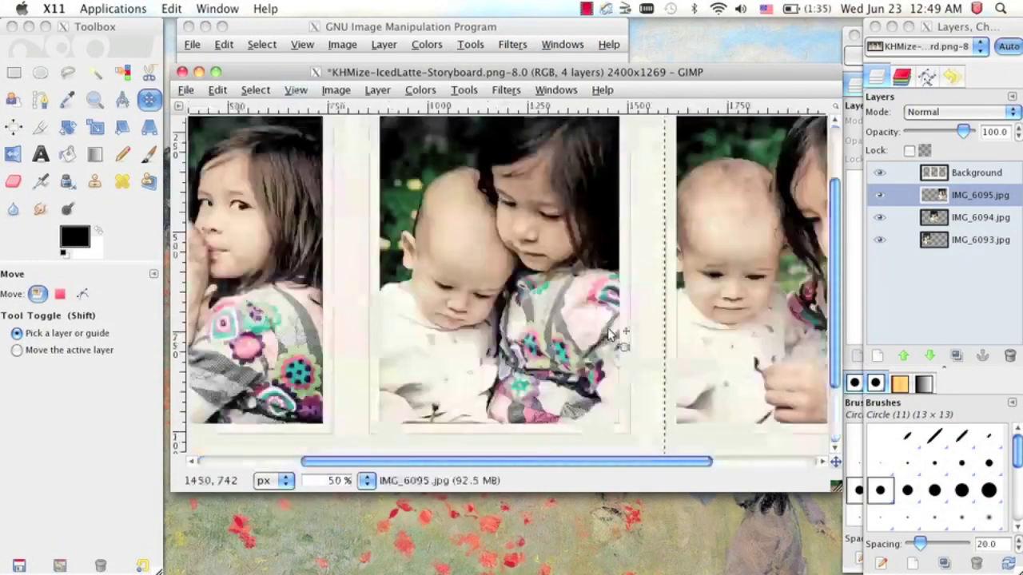
drag(562, 463, 702, 462)
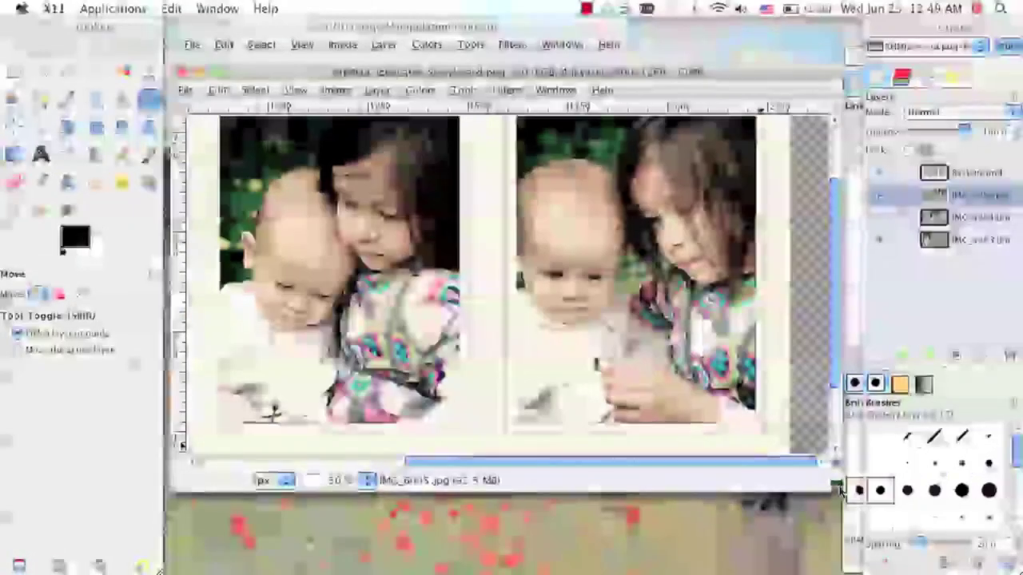
Enlarge and reposition the image window to check the third photo's placement.
drag(839, 489, 929, 564)
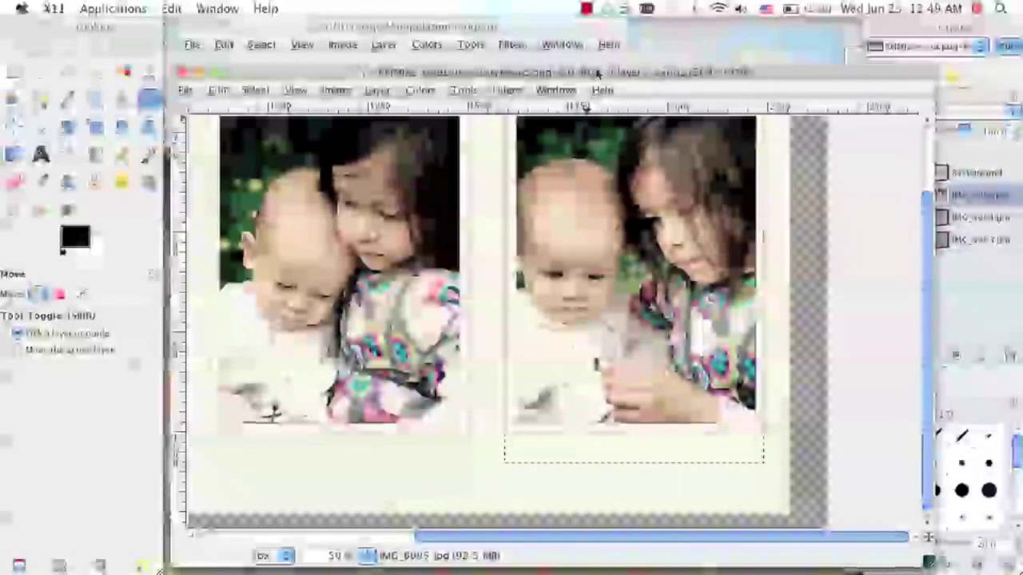
drag(593, 66, 552, 21)
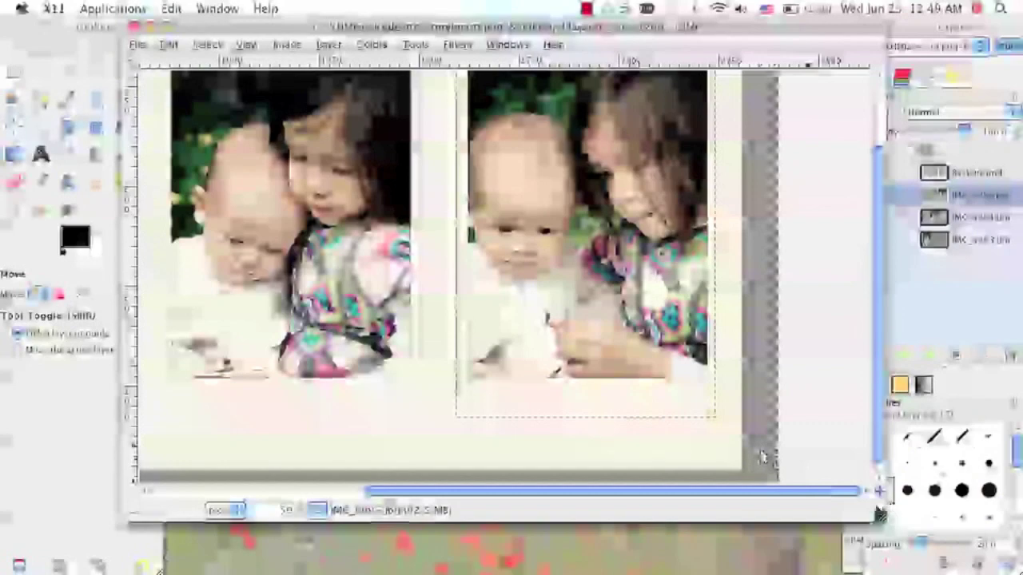
drag(879, 514, 975, 563)
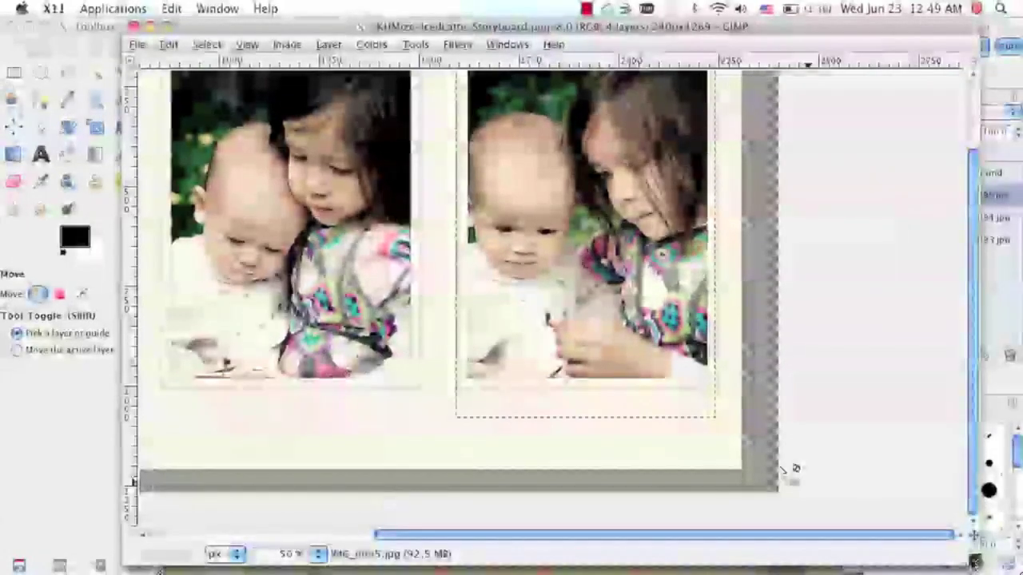
drag(701, 532, 633, 528)
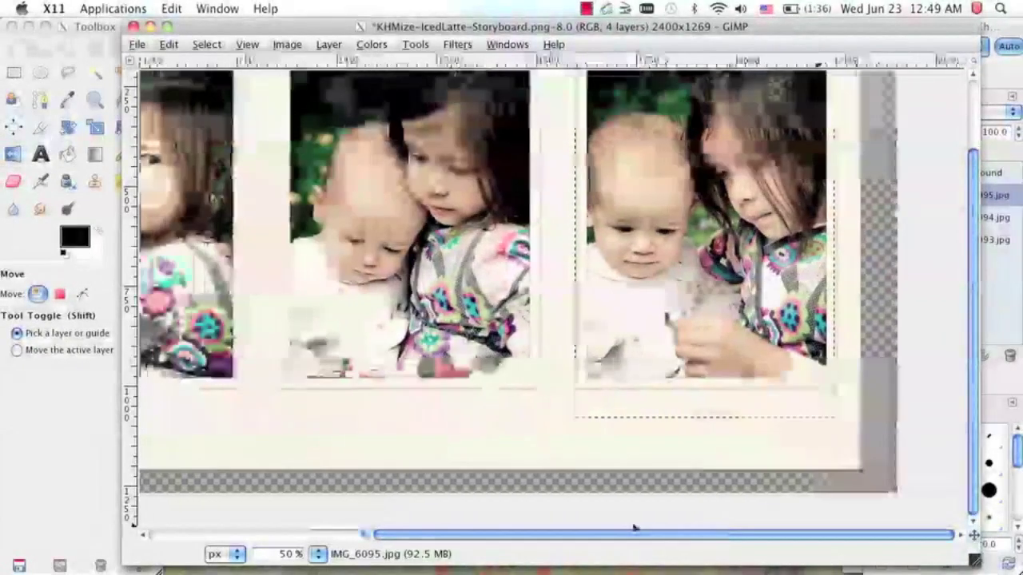
scroll(737, 434, up, 3)
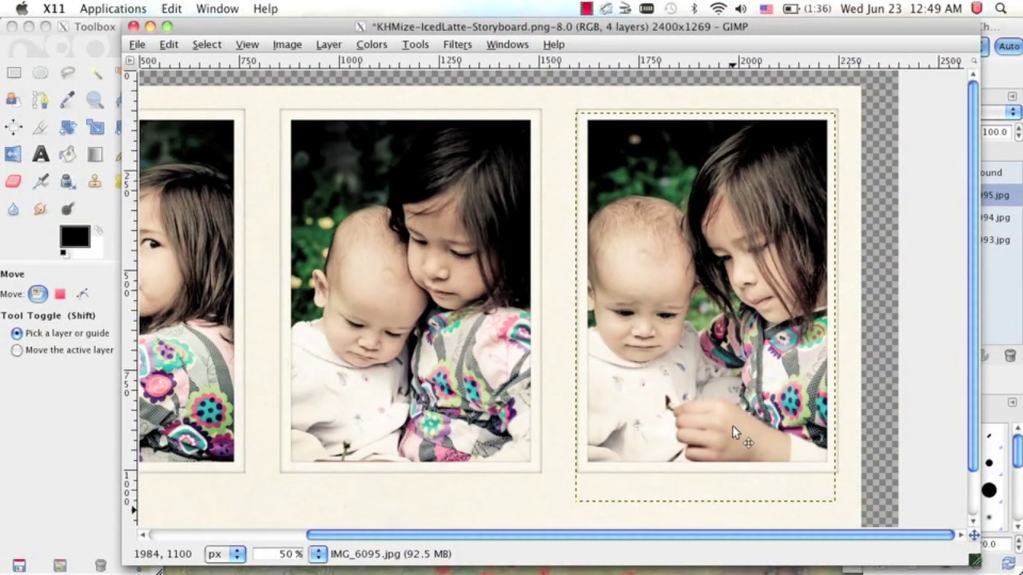
scroll(733, 427, down, 2)
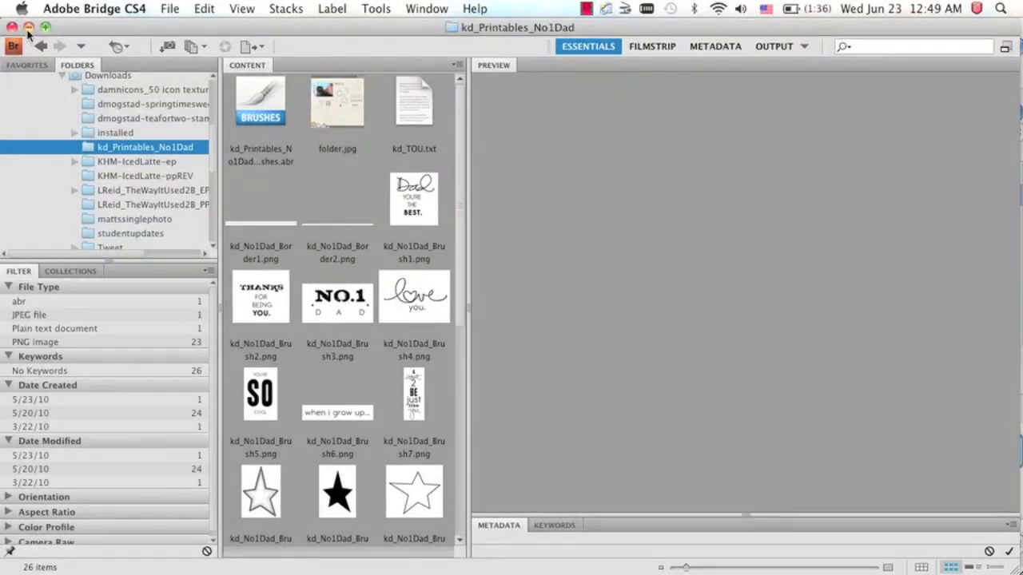
Minimise Adobe Bridge to bring the GIMP storyboard back into view.
click(28, 28)
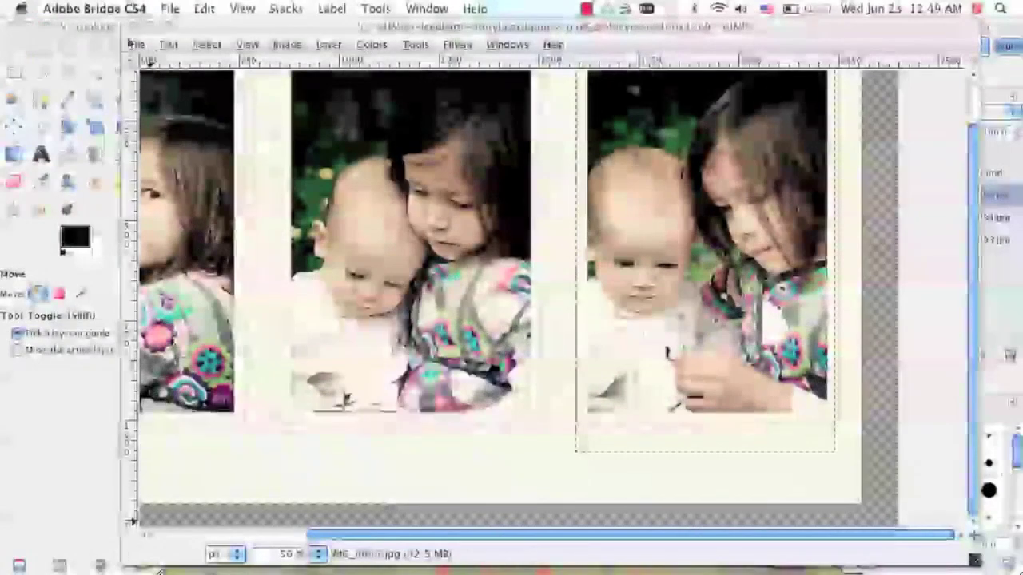
Open kd_No1Dad_Brush4.png from Downloads > kd_Printables_No1Dad as a new layer.
click(133, 43)
click(136, 44)
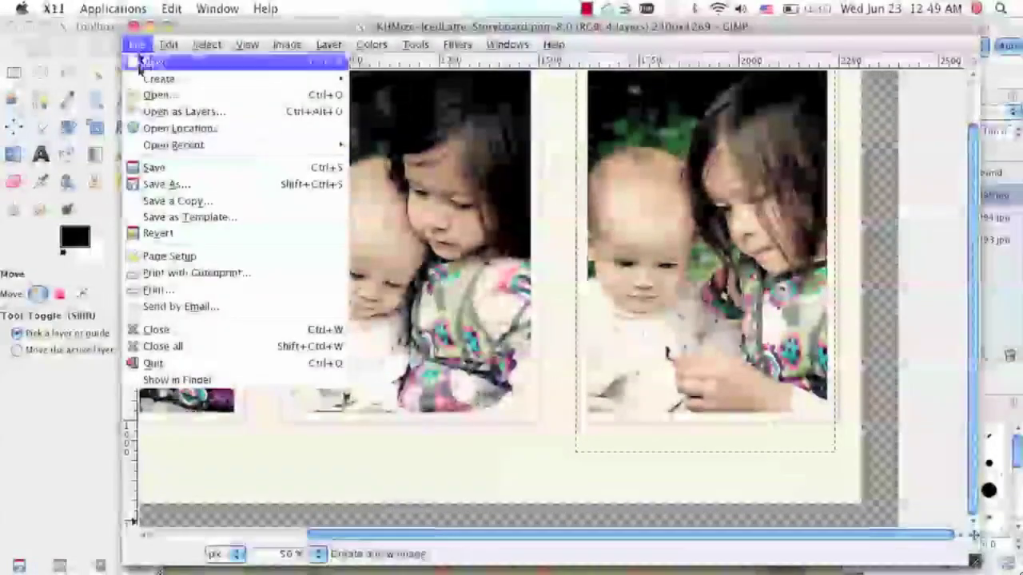
click(160, 112)
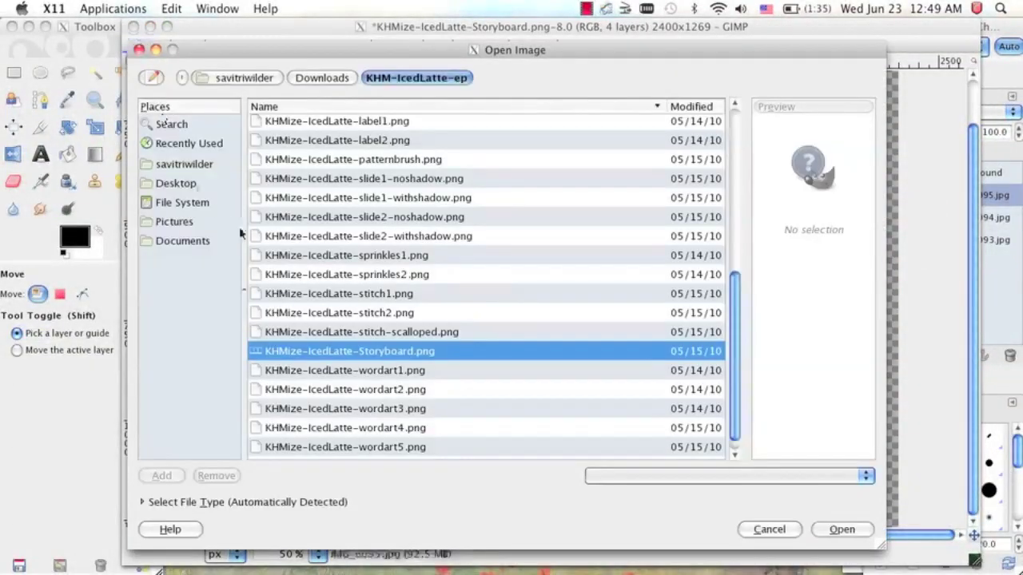
click(311, 80)
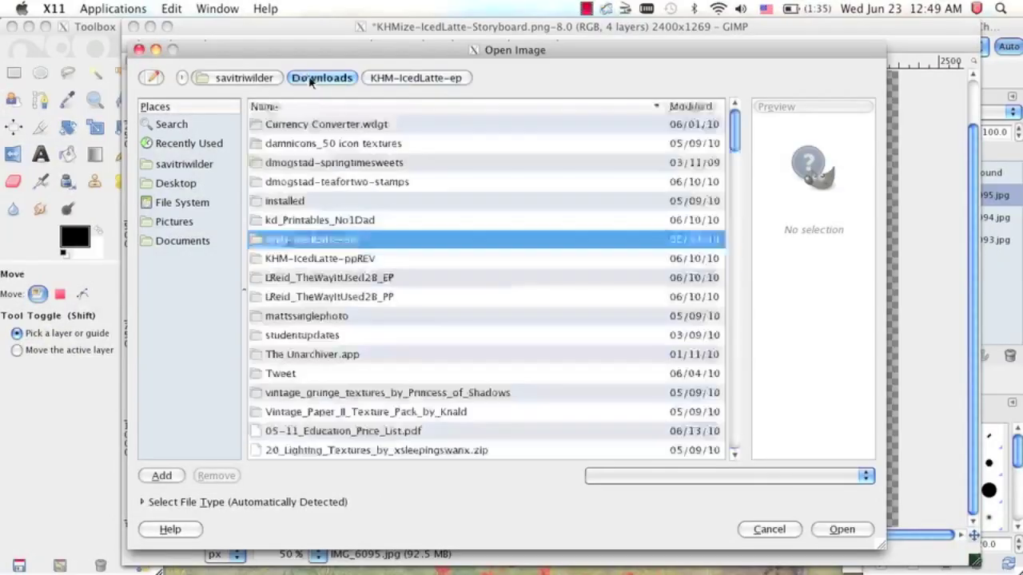
double_click(328, 221)
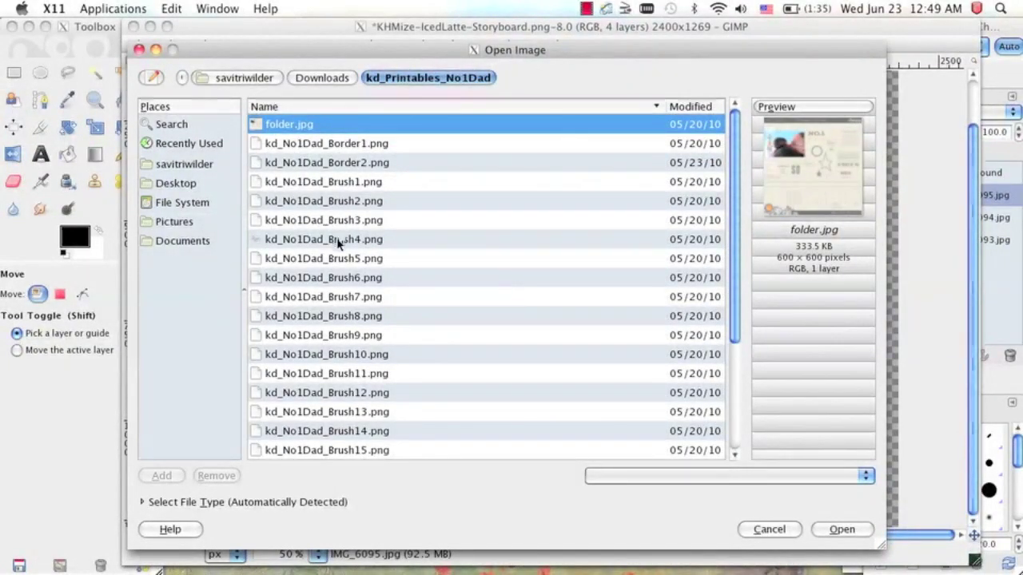
click(337, 240)
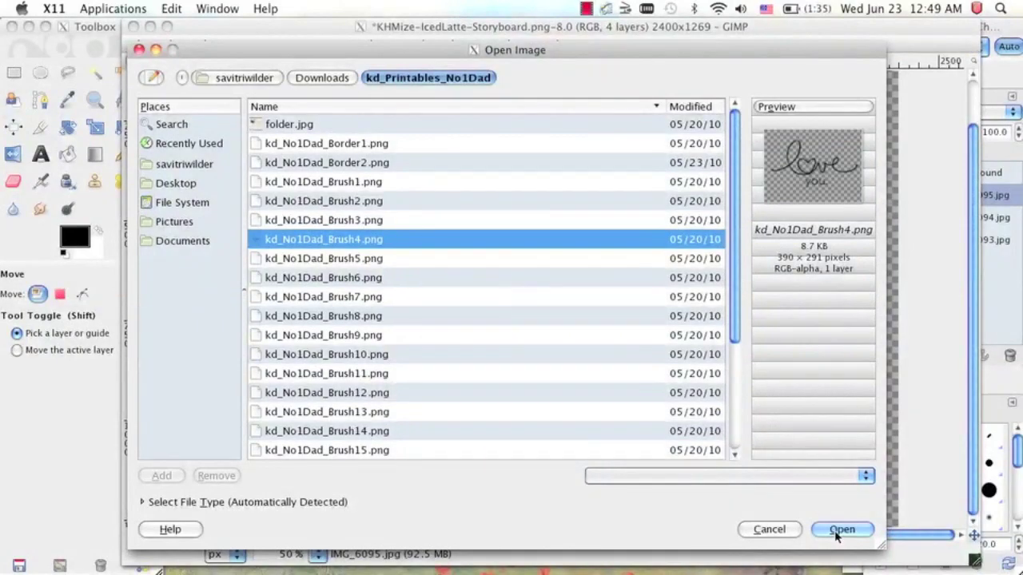
click(842, 530)
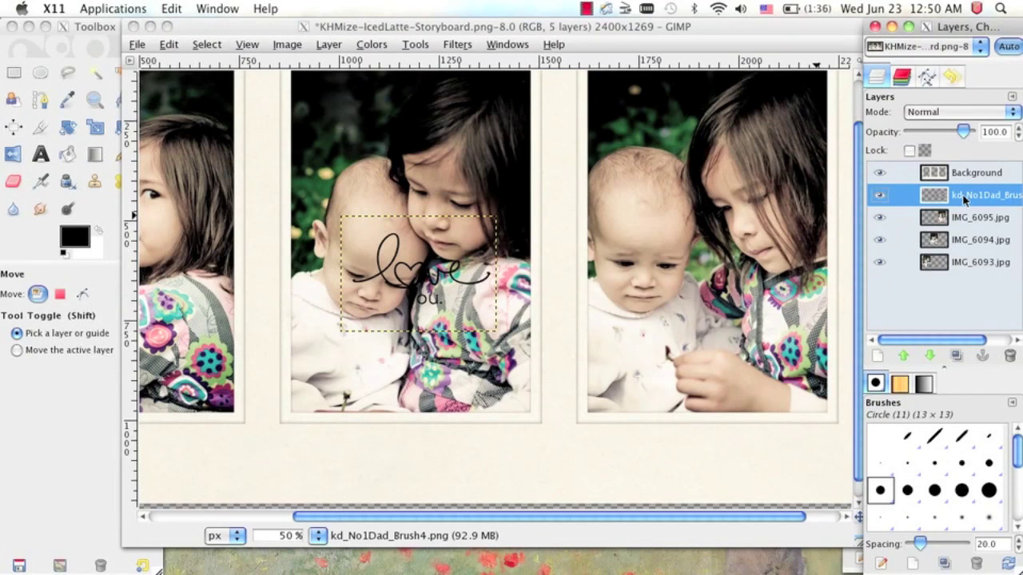
Raise the kd_No1Dad_Brush4 layer to the top and drag the word art into the bottom-right corner.
drag(964, 199, 960, 173)
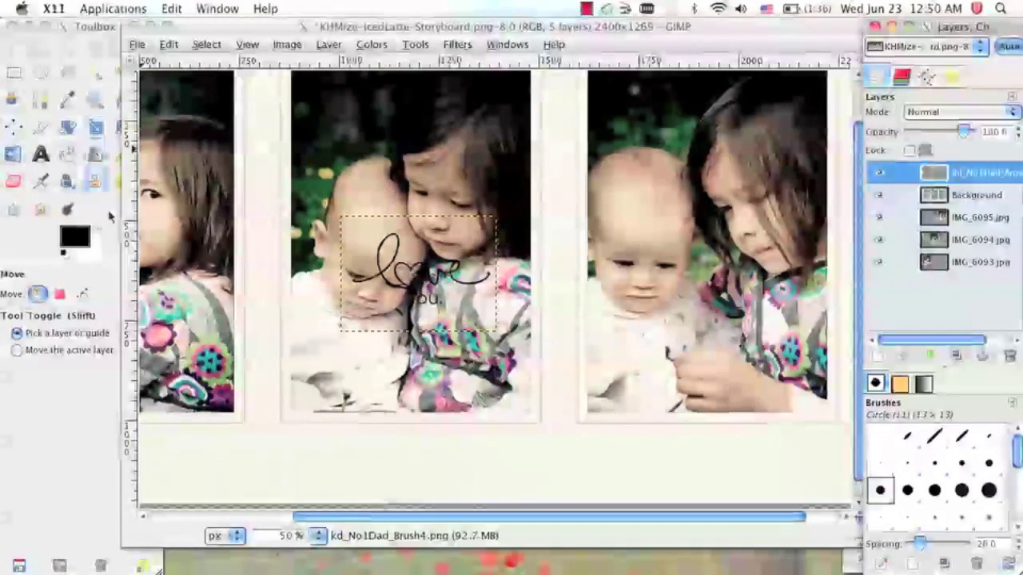
drag(191, 29, 234, 31)
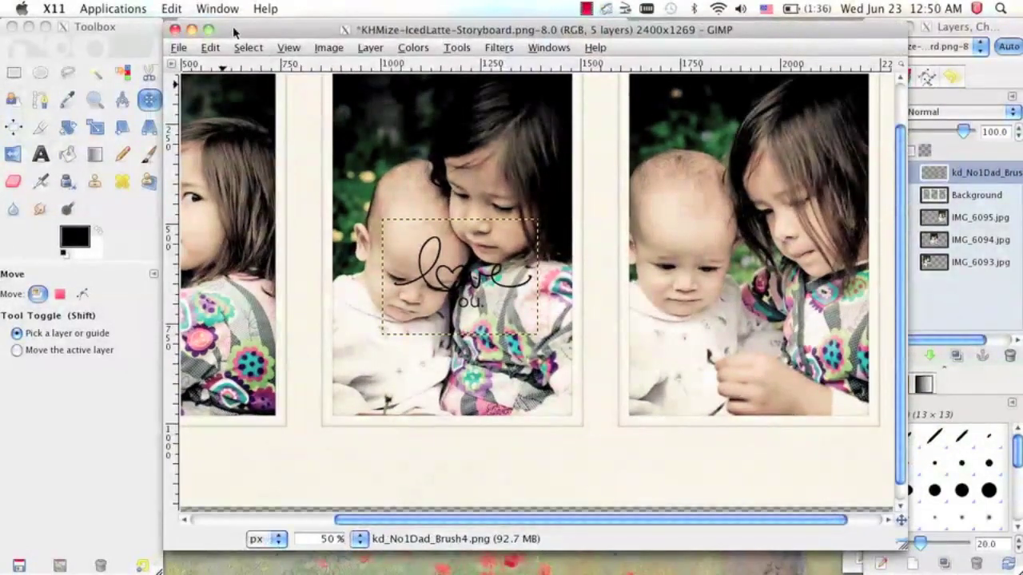
click(148, 97)
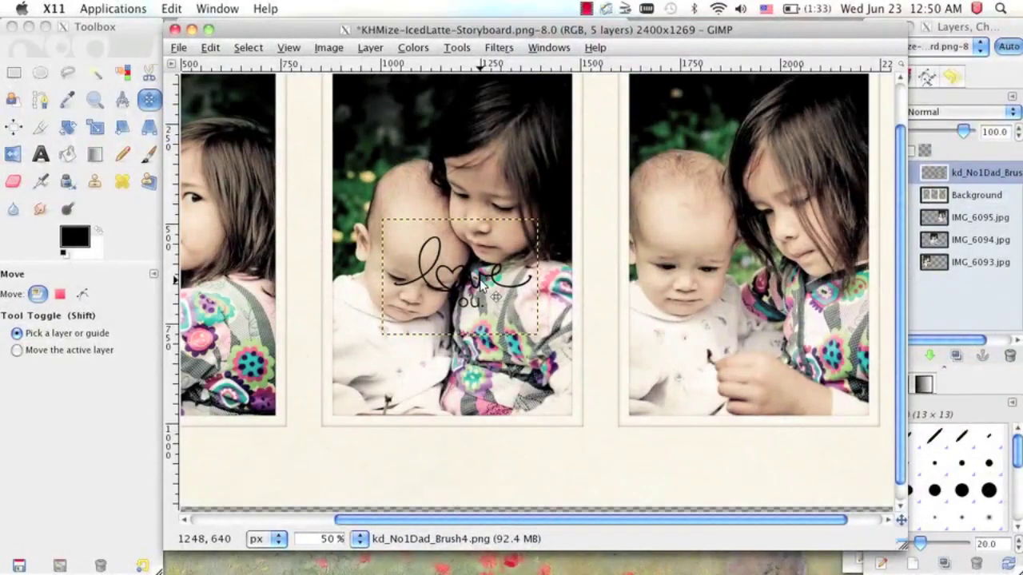
drag(482, 285, 674, 421)
drag(739, 469, 742, 469)
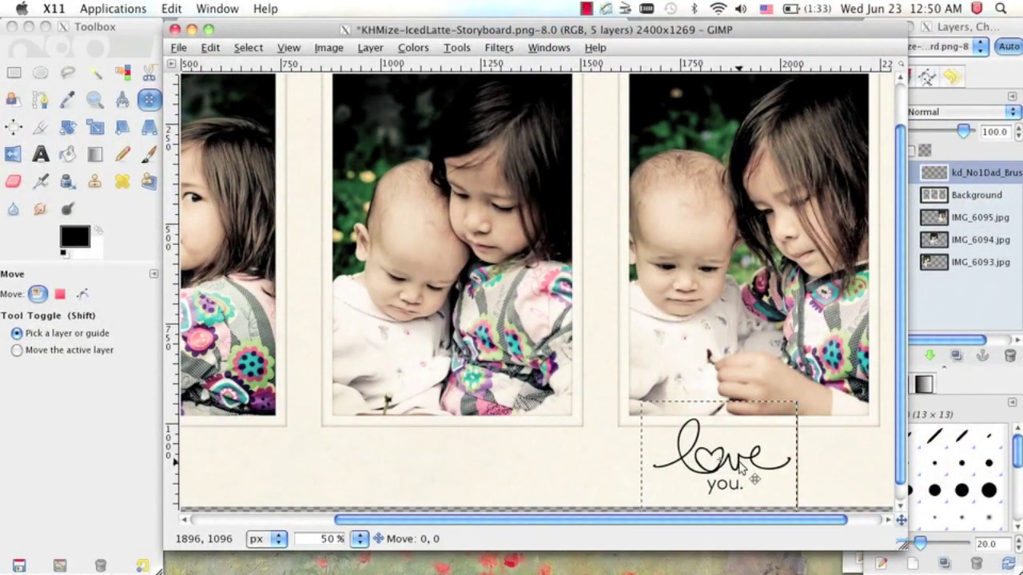
drag(809, 478, 833, 489)
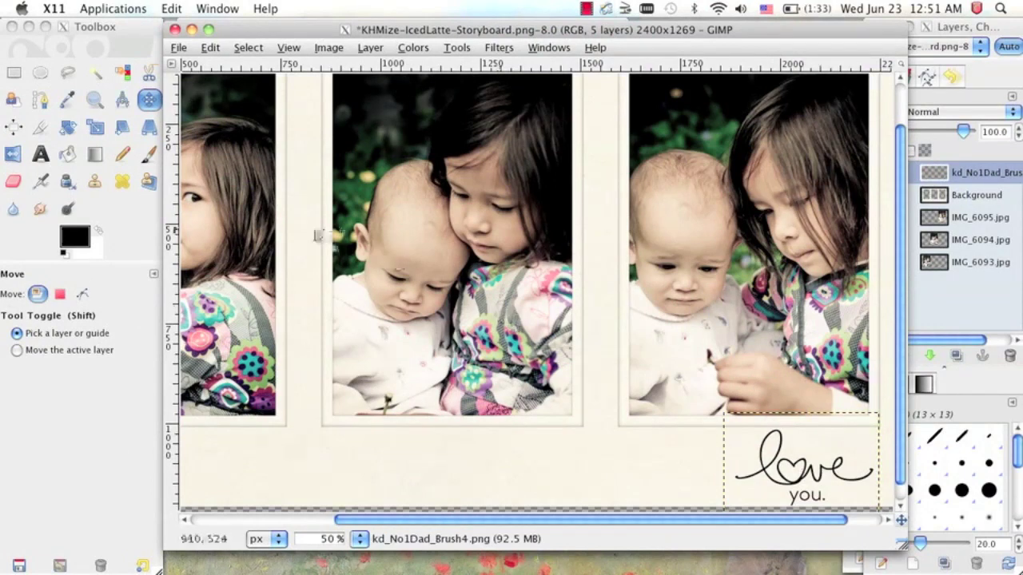
Scale the 'love you' word art down slightly to 342 × 255 pixels.
click(94, 130)
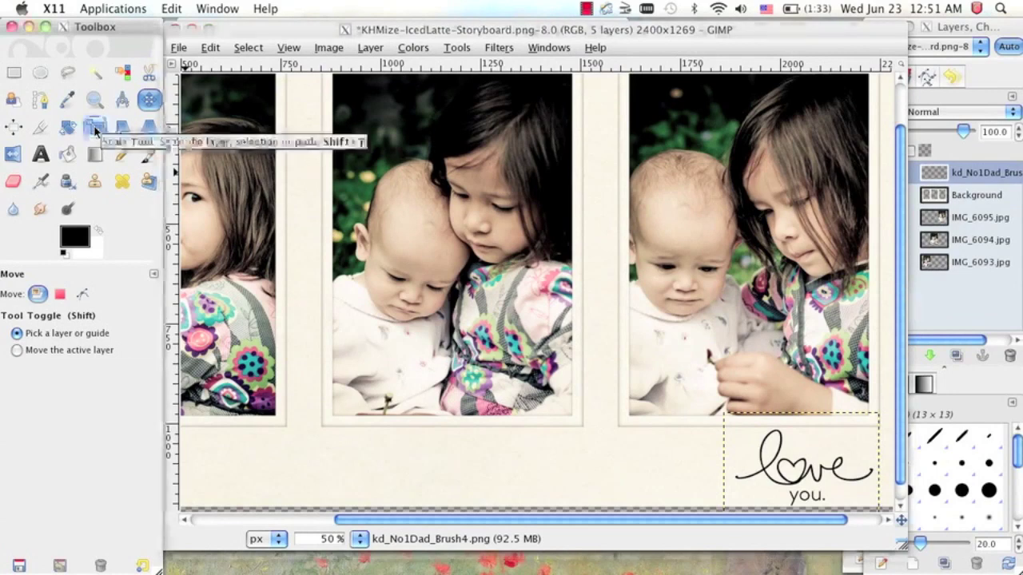
click(94, 129)
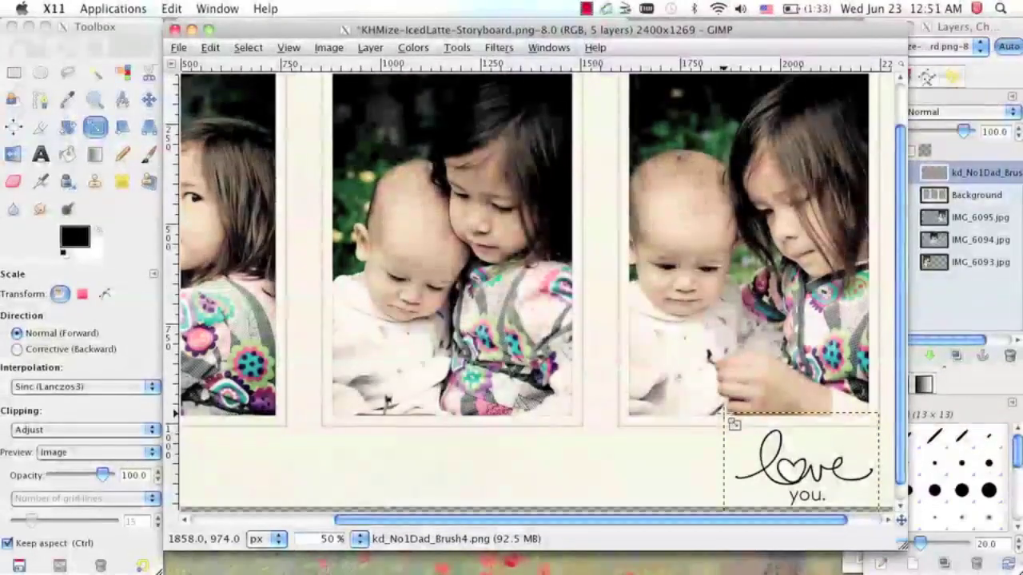
click(734, 424)
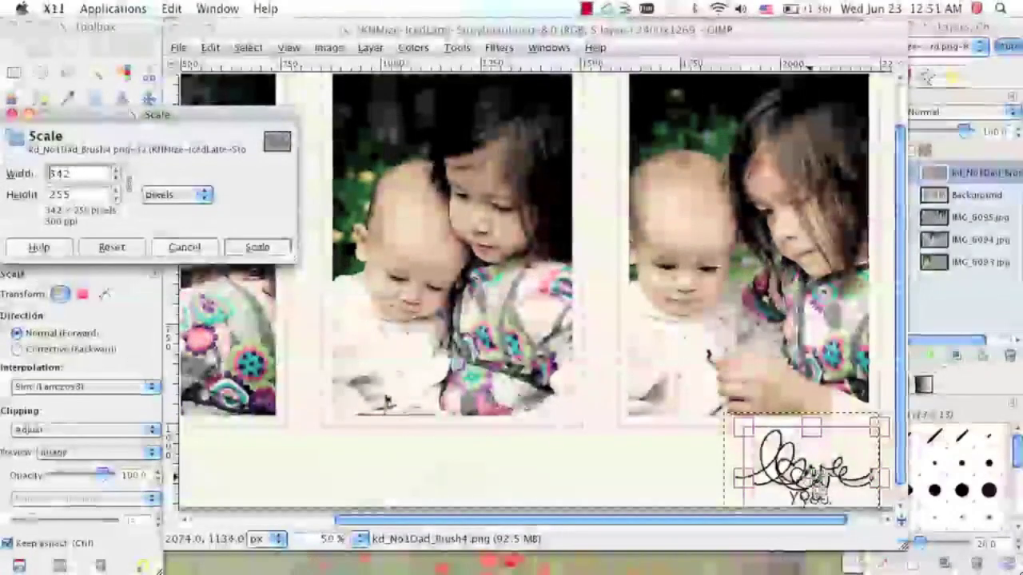
click(814, 476)
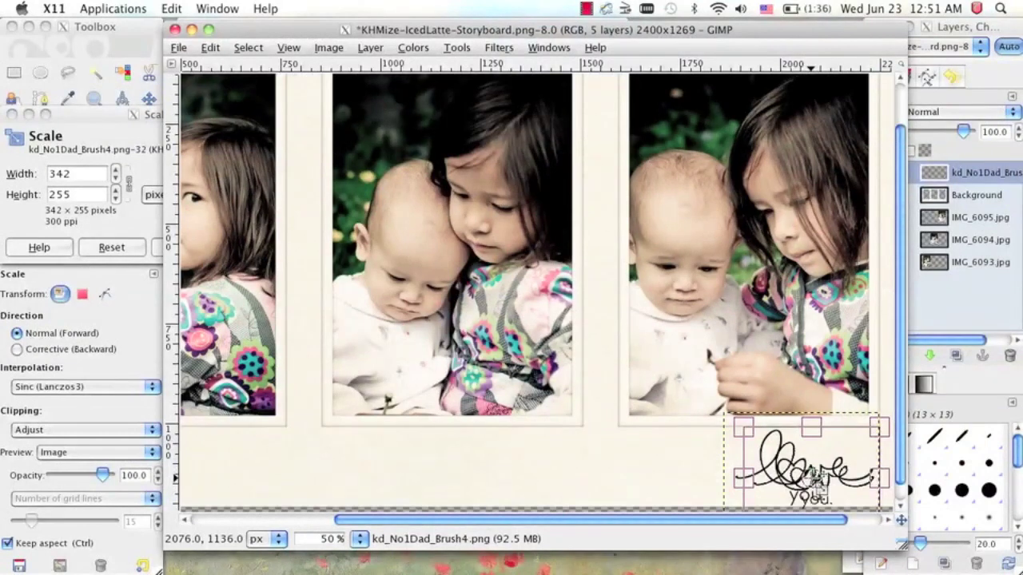
drag(815, 476, 808, 471)
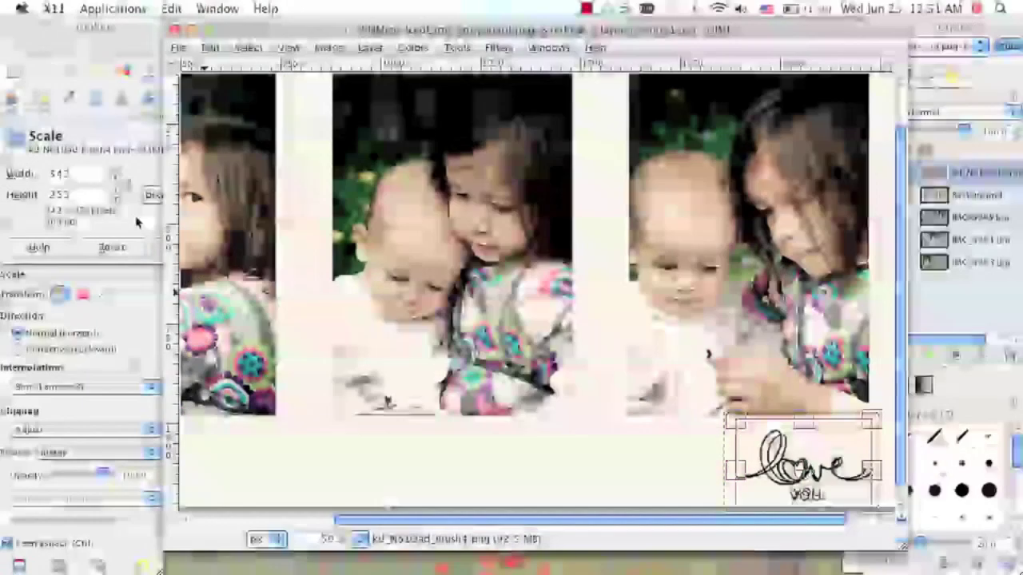
click(132, 217)
click(271, 248)
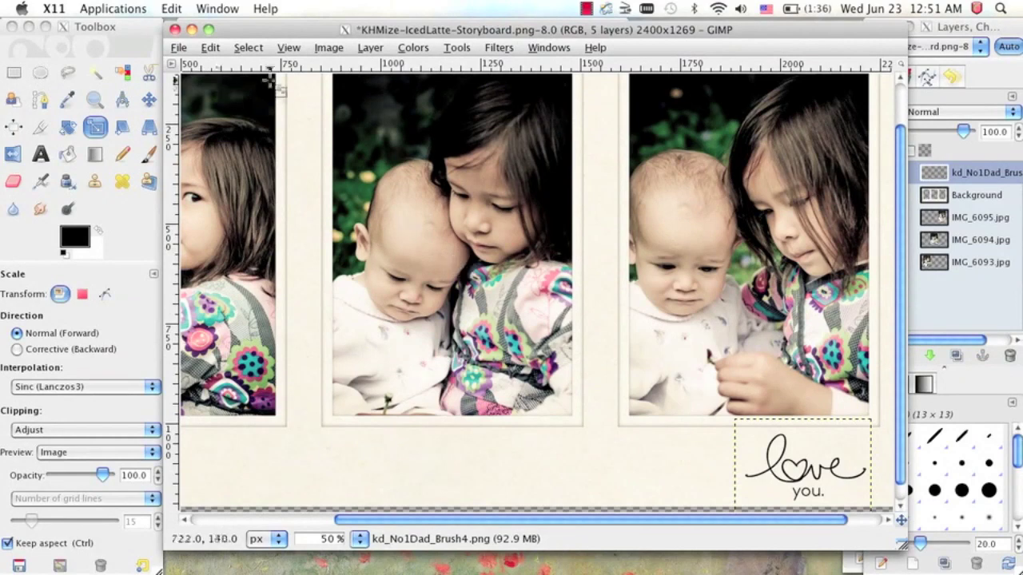
click(332, 48)
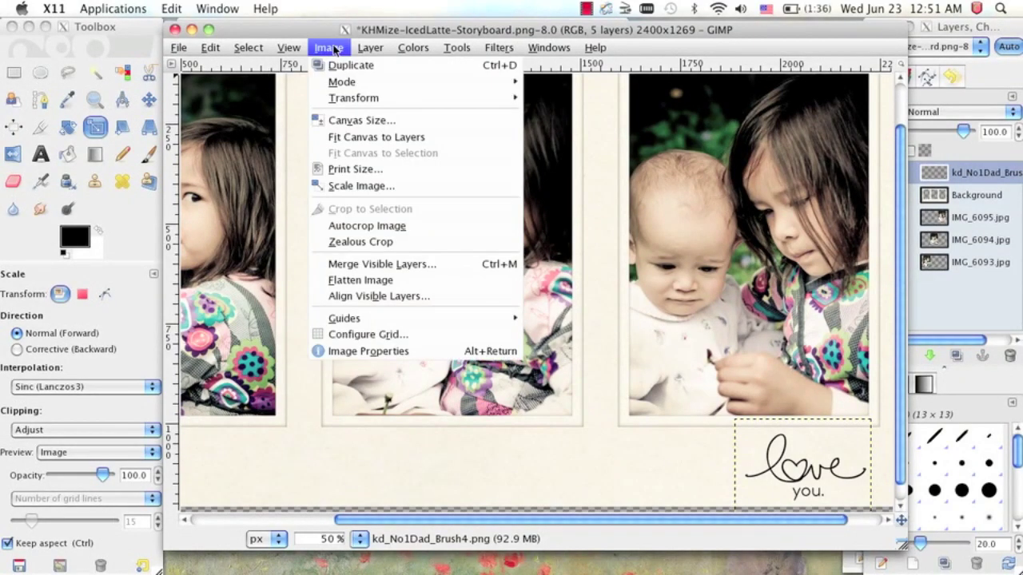
Set the print size to 6 inches wide in inches units, giving 400 pixels/in.
click(351, 169)
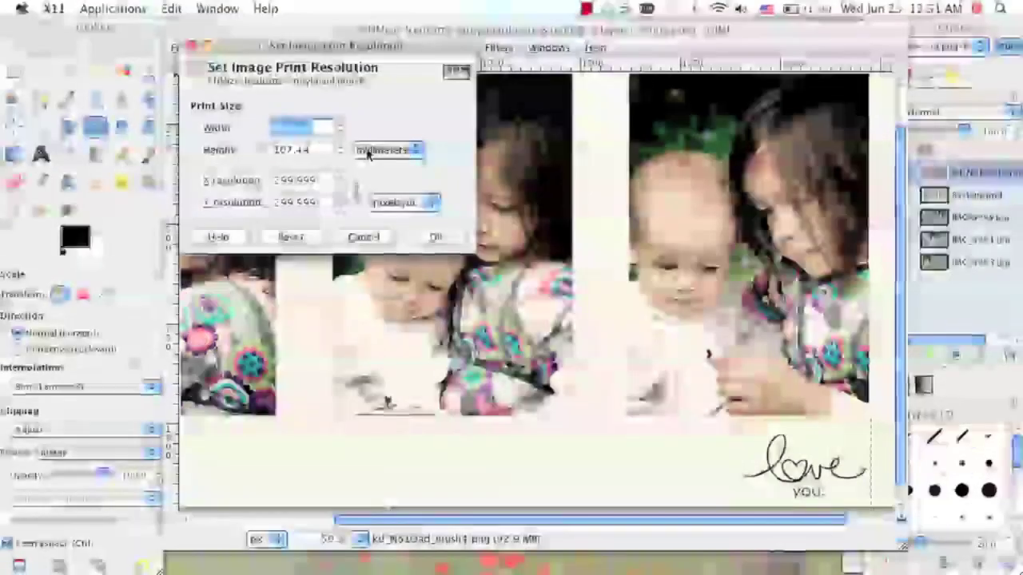
click(369, 150)
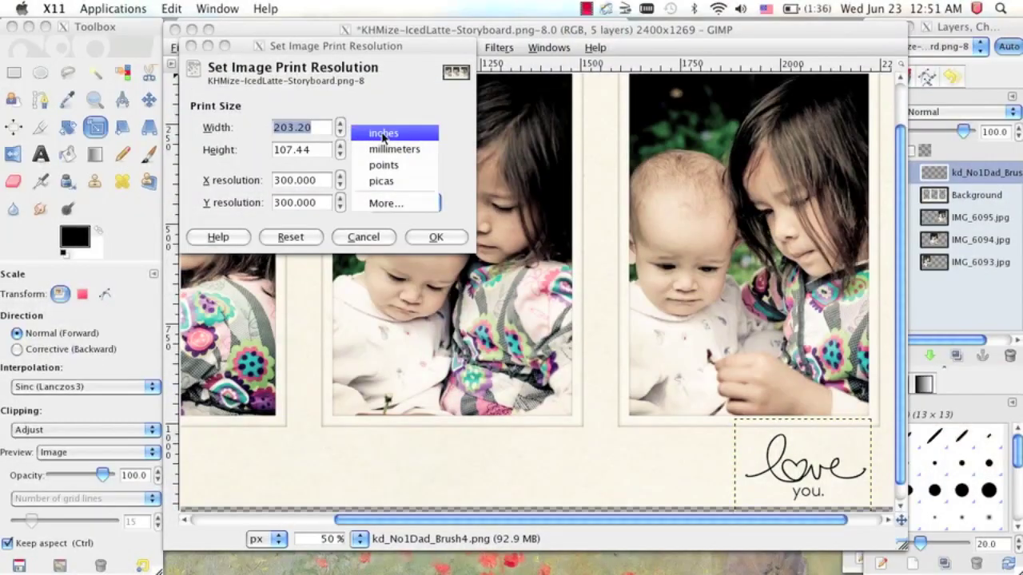
click(381, 133)
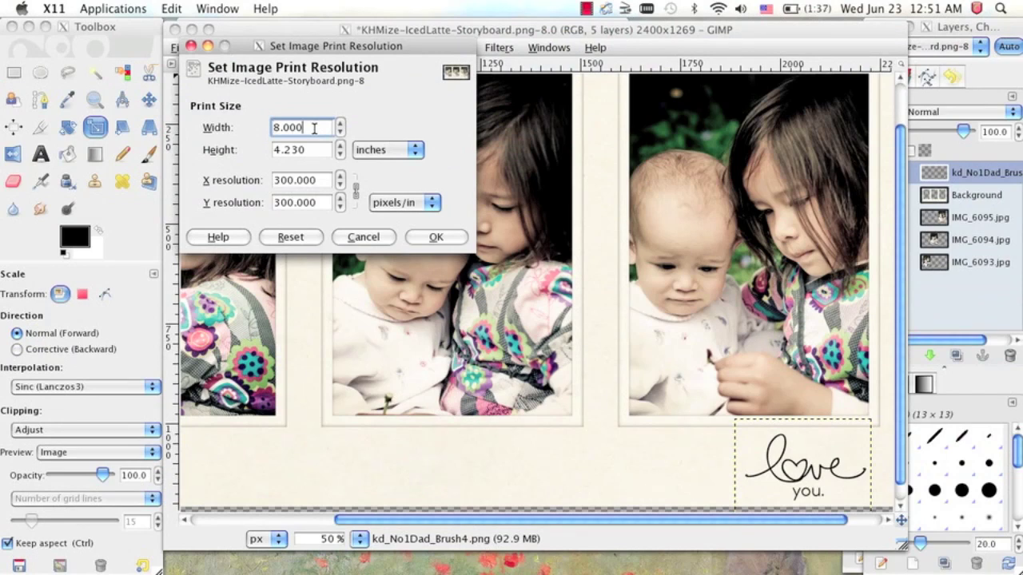
drag(314, 129, 270, 128)
text(6.)
key(Tab)
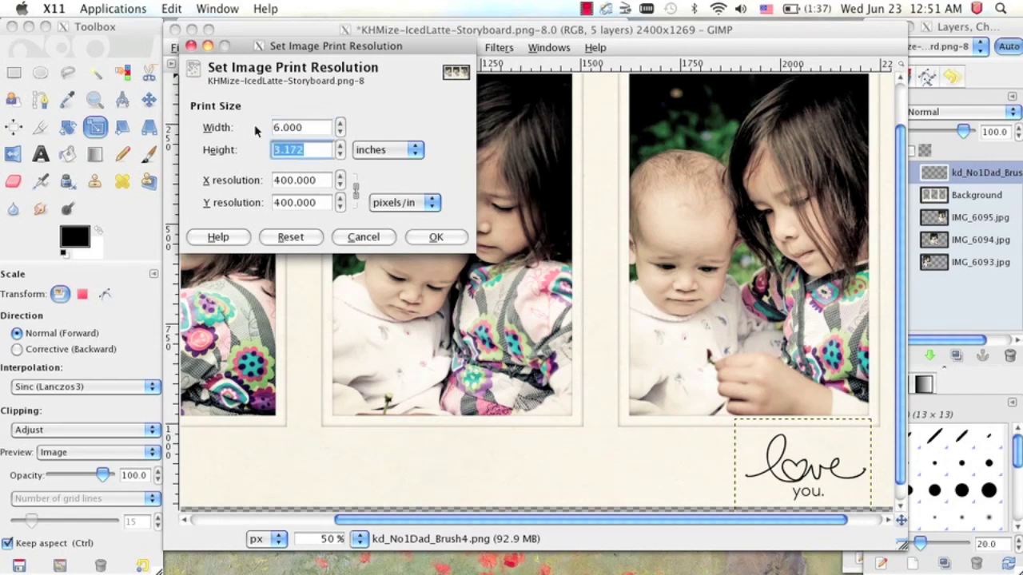
click(424, 240)
click(423, 238)
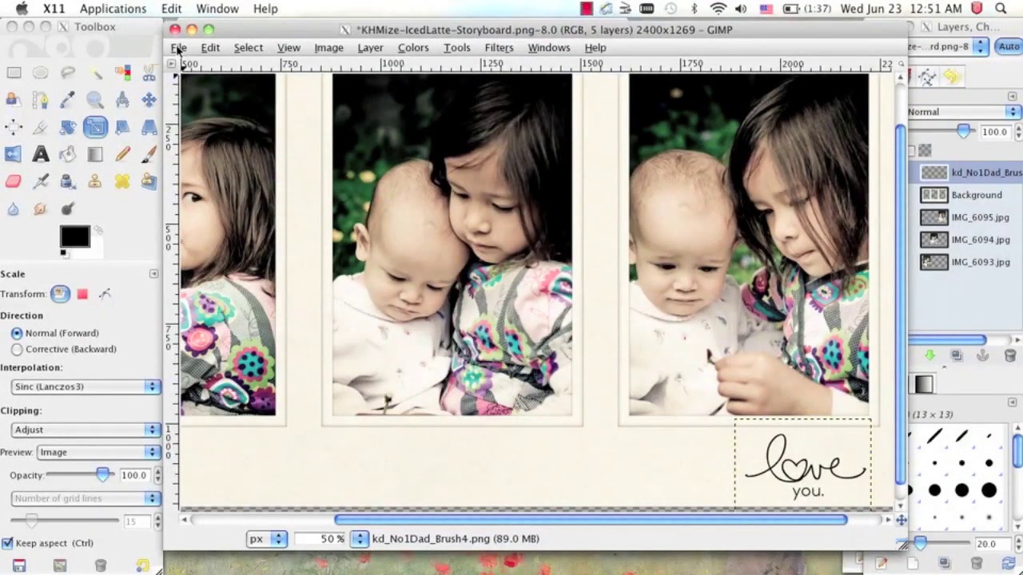
Open the File menu in the storyboard's image window.
click(179, 48)
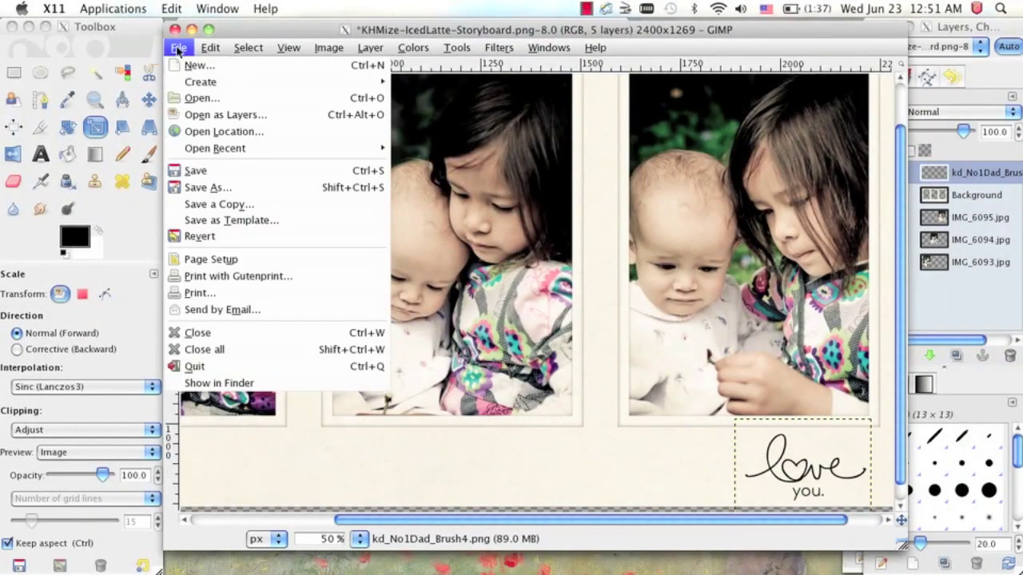